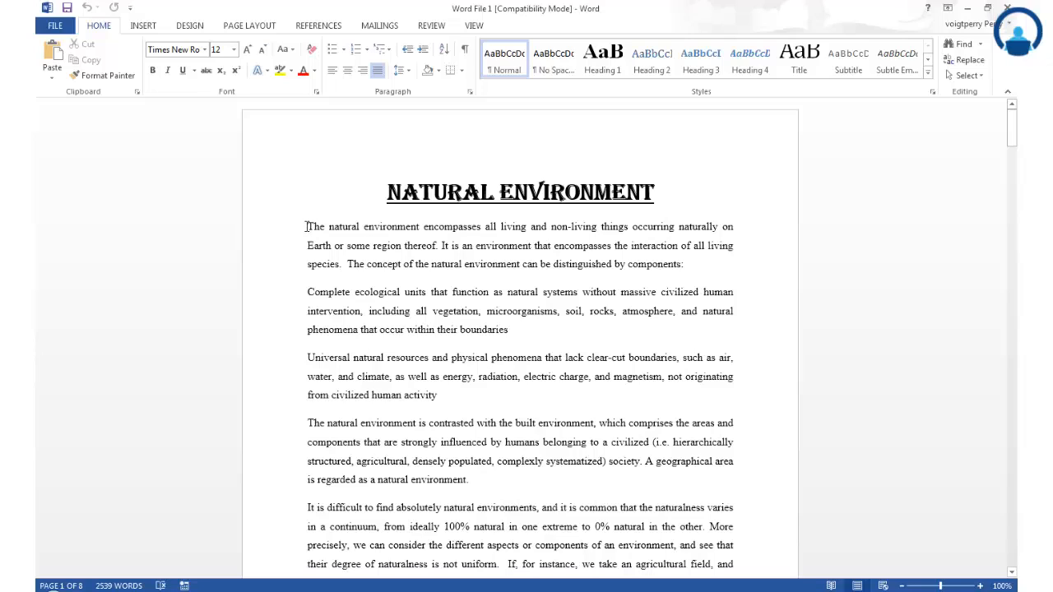
Step: Select the opening paragraph under the title, and clear the selection with the cursor at the paragraph's end
{"action": "left_click_drag", "start_coordinate": [306, 227], "coordinate": [716, 175]}
{"action": "left_click", "coordinate": [700, 217]}
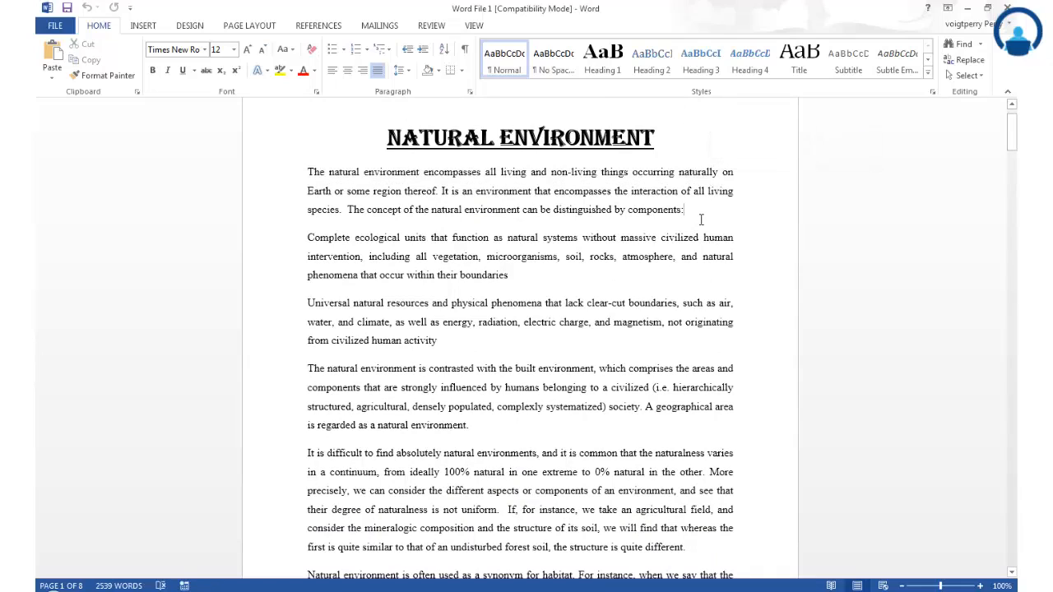
Step: Select text character by character from the start of the first paragraph to "Co" in the second paragraph, and clear the selection
{"action": "left_click", "coordinate": [304, 172]}
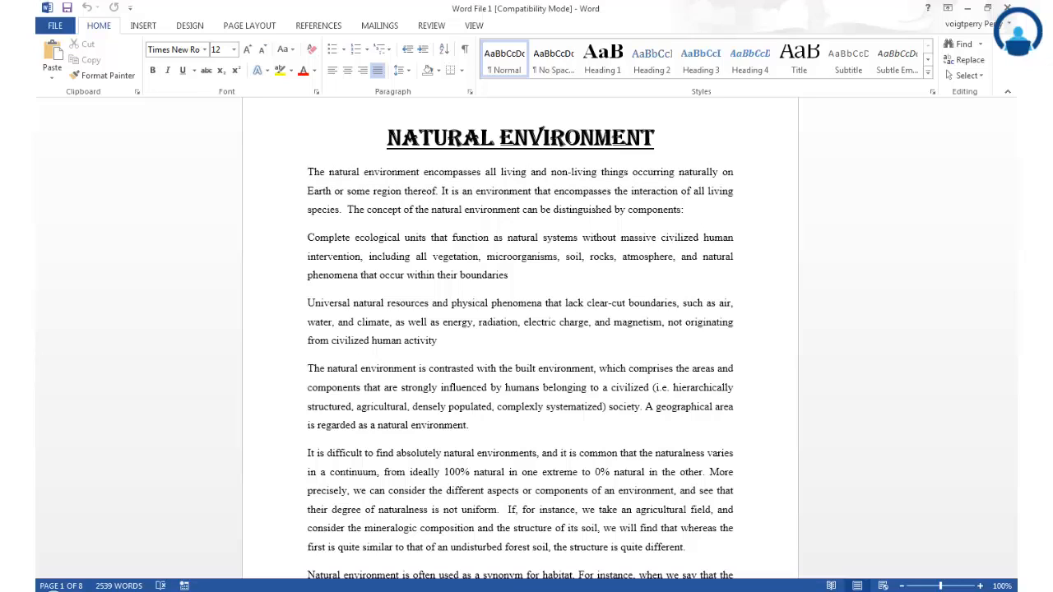
{"action": "key", "text": "shift+Right"}
{"action": "key", "text": "shift+Right"}
{"action": "key", "text": "shift+Right"}
{"action": "key", "text": "shift+Right"}
{"action": "key", "text": "shift+Right"}
{"action": "key", "text": "shift+Right"}
{"action": "key", "text": "shift+Right"}
{"action": "key", "text": "shift+Right"}
{"action": "key", "text": "shift+Right"}
{"action": "key", "text": "shift+Right"}
{"action": "key", "text": "shift+Right"}
{"action": "key", "text": "shift+Right"}
{"action": "key", "text": "shift+Right"}
{"action": "key", "text": "shift+Right"}
{"action": "key", "text": "shift+Right"}
{"action": "key", "text": "shift+Right"}
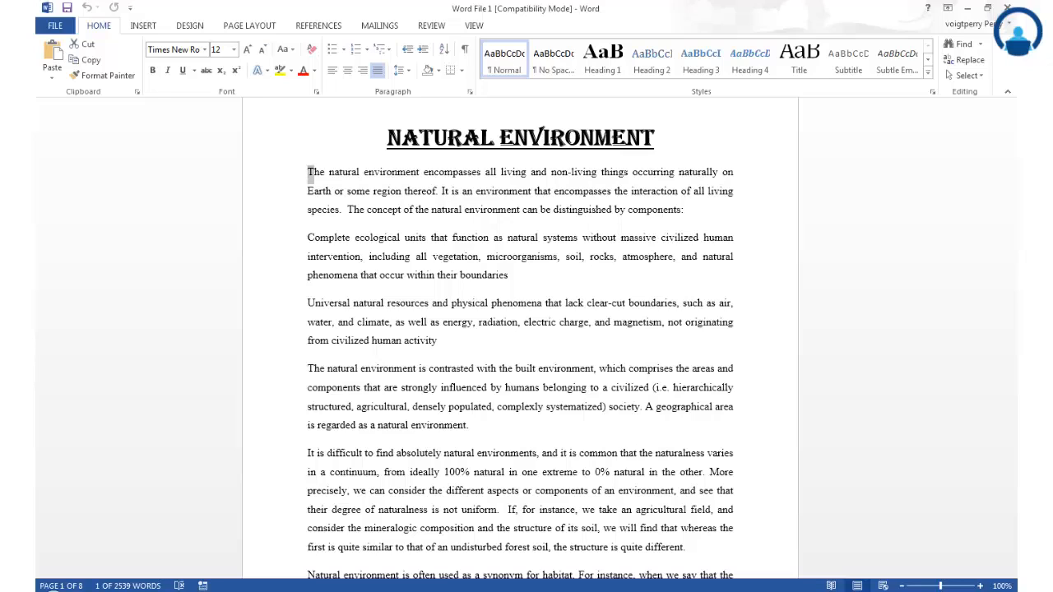
{"action": "key", "text": "shift+Right"}
{"action": "key", "text": "shift+Right"}
{"action": "key", "text": "shift+Right"}
{"action": "key", "text": "shift+Right"}
{"action": "key", "text": "shift+Right"}
{"action": "key", "text": "shift+Right"}
{"action": "key", "text": "shift+Right"}
{"action": "key", "text": "shift+Right"}
{"action": "key", "text": "shift+Right"}
{"action": "key", "text": "shift+Right"}
{"action": "key", "text": "shift+Right"}
{"action": "key", "text": "shift+Right"}
{"action": "key", "text": "shift+Right"}
{"action": "key", "text": "shift+Right"}
{"action": "key", "text": "shift+Right"}
{"action": "key", "text": "shift+Right"}
{"action": "key", "text": "shift+Right"}
{"action": "key", "text": "shift+Right"}
{"action": "key", "text": "shift+Right"}
{"action": "key", "text": "shift+Right"}
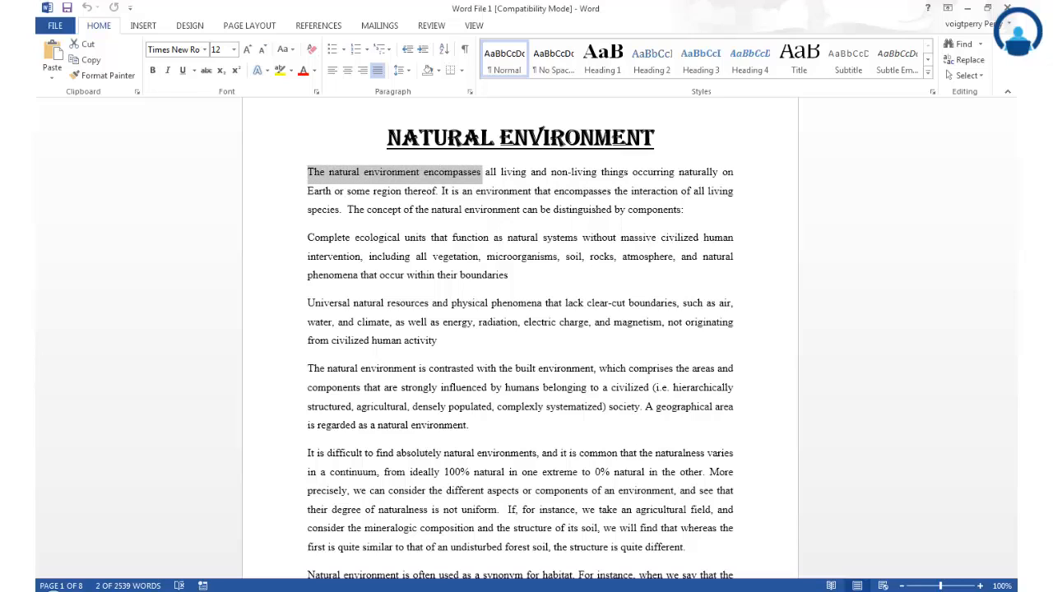
{"action": "key", "text": "shift+Right"}
{"action": "key", "text": "shift+Right"}
{"action": "key", "text": "shift+Right"}
{"action": "key", "text": "shift+Right"}
{"action": "key", "text": "shift+Right"}
{"action": "key", "text": "shift+Right"}
{"action": "key", "text": "shift+Right"}
{"action": "key", "text": "shift+Right"}
{"action": "key", "text": "shift+Right"}
{"action": "key", "text": "shift+Right"}
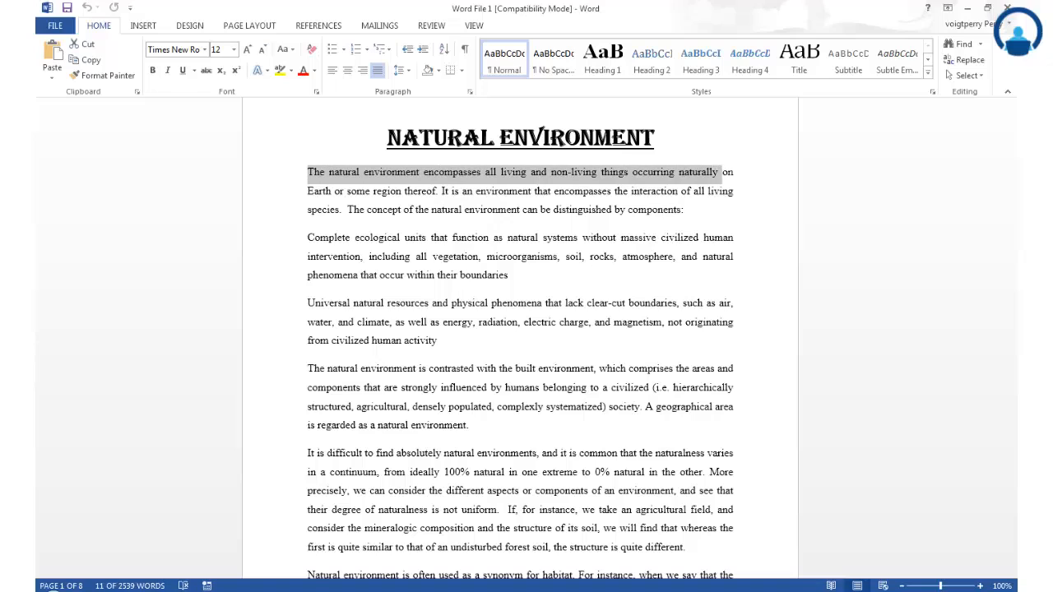
{"action": "key", "text": "shift+Right"}
{"action": "key", "text": "shift+Right"}
{"action": "key", "text": "shift+Right"}
{"action": "key", "text": "shift+Right"}
{"action": "key", "text": "shift+Right"}
{"action": "key", "text": "shift+Right"}
{"action": "key", "text": "shift+Right"}
{"action": "key", "text": "shift+Right"}
{"action": "key", "text": "shift+Right"}
{"action": "key", "text": "shift+Right"}
{"action": "key", "text": "shift+Right"}
{"action": "key", "text": "shift+Right"}
{"action": "key", "text": "shift+Right"}
{"action": "key", "text": "shift+Right"}
{"action": "key", "text": "shift+Right"}
{"action": "key", "text": "shift+Right"}
{"action": "key", "text": "shift+Right"}
{"action": "key", "text": "shift+Right"}
{"action": "key", "text": "shift+Right"}
{"action": "key", "text": "shift+Right"}
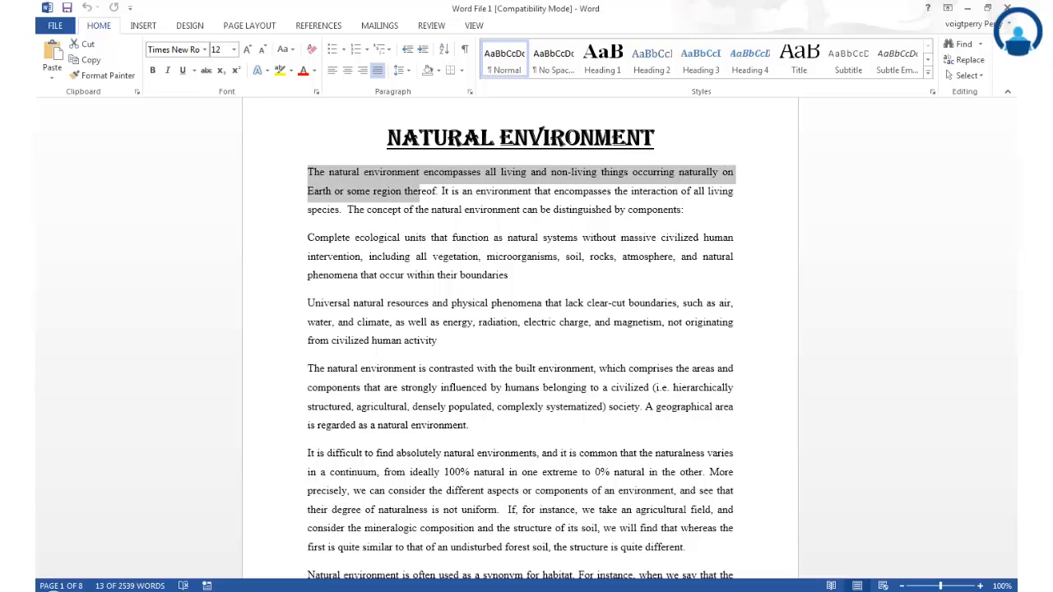
{"action": "key", "text": "shift+Right"}
{"action": "key", "text": "shift+Right"}
{"action": "key", "text": "shift+Right"}
{"action": "key", "text": "shift+Right"}
{"action": "key", "text": "shift+Right"}
{"action": "key", "text": "shift+Right"}
{"action": "key", "text": "shift+Right"}
{"action": "key", "text": "shift+Right"}
{"action": "key", "text": "shift+Right"}
{"action": "key", "text": "shift+Right"}
{"action": "key", "text": "shift+Right"}
{"action": "key", "text": "shift+Right"}
{"action": "key", "text": "shift+Right"}
{"action": "key", "text": "shift+Right"}
{"action": "key", "text": "shift+Right"}
{"action": "key", "text": "shift+Right"}
{"action": "key", "text": "shift+Right"}
{"action": "key", "text": "shift+Right"}
{"action": "key", "text": "shift+Right"}
{"action": "key", "text": "shift+Right"}
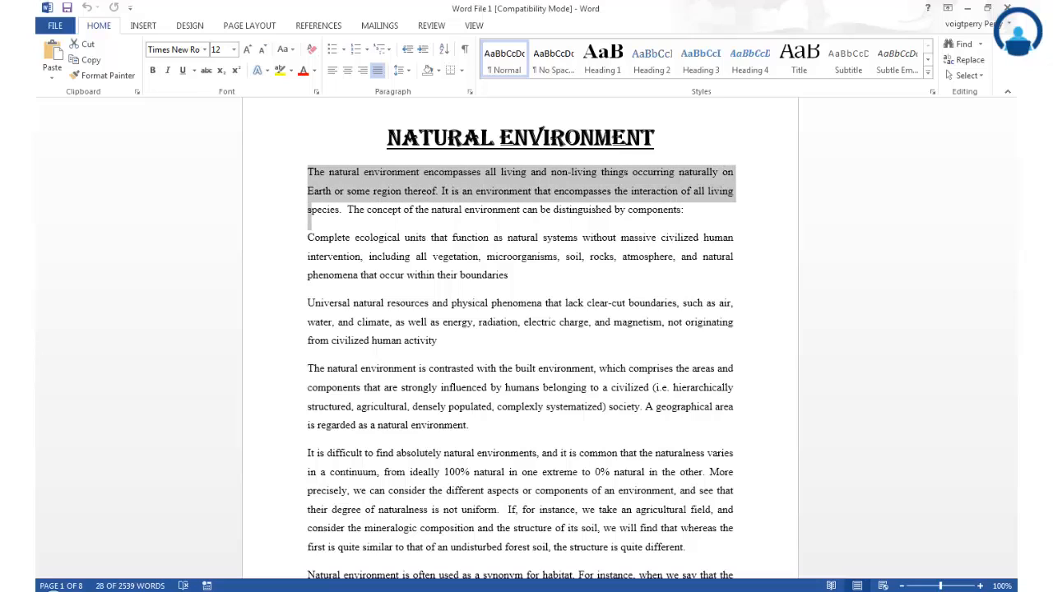
{"action": "key", "text": "shift+Right"}
{"action": "key", "text": "shift+Right"}
{"action": "key", "text": "shift+Right"}
{"action": "key", "text": "shift+Right"}
{"action": "key", "text": "shift+Right"}
{"action": "key", "text": "shift+Right"}
{"action": "key", "text": "shift+Right"}
{"action": "key", "text": "shift+Right"}
{"action": "key", "text": "shift+Right"}
{"action": "key", "text": "shift+Right"}
{"action": "key", "text": "shift+Right"}
{"action": "key", "text": "shift+Right"}
{"action": "key", "text": "shift+Right"}
{"action": "key", "text": "shift+Right"}
{"action": "key", "text": "shift+Right"}
{"action": "key", "text": "shift+Right"}
{"action": "key", "text": "shift+Right"}
{"action": "key", "text": "shift+Right"}
{"action": "key", "text": "shift+Right"}
{"action": "key", "text": "shift+Right"}
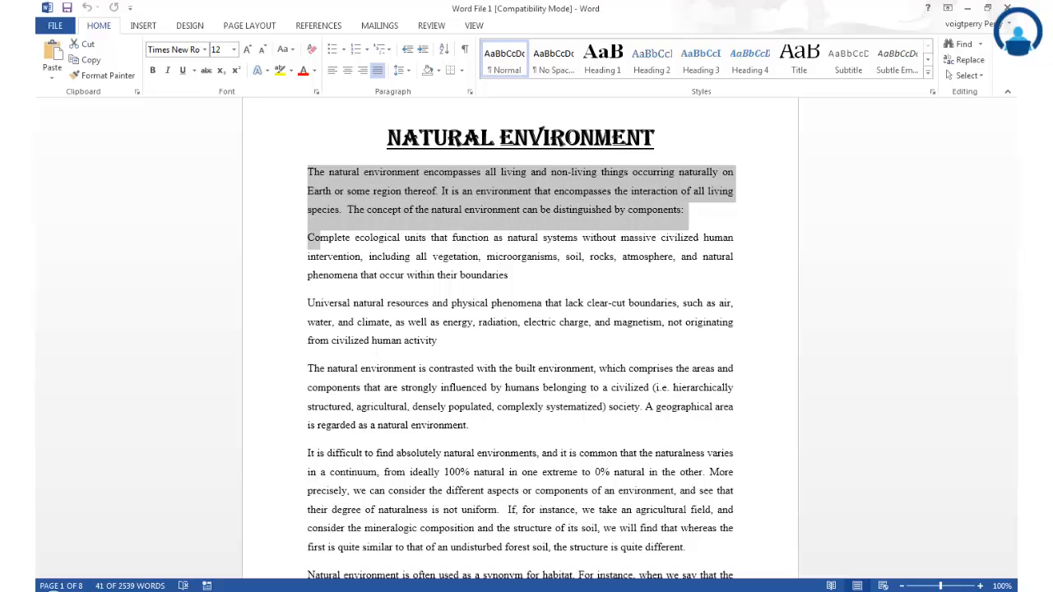
{"action": "left_click", "coordinate": [381, 235]}
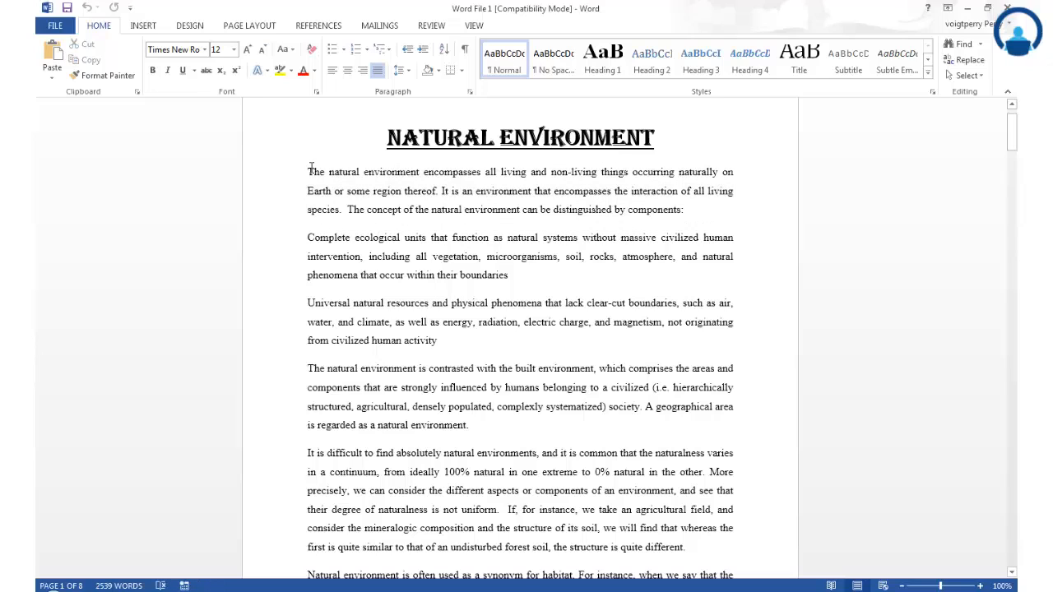
Step: Select the first four paragraphs below the title as one continuous block, and clear the selection
{"action": "left_click_drag", "start_coordinate": [308, 172], "coordinate": [499, 431]}
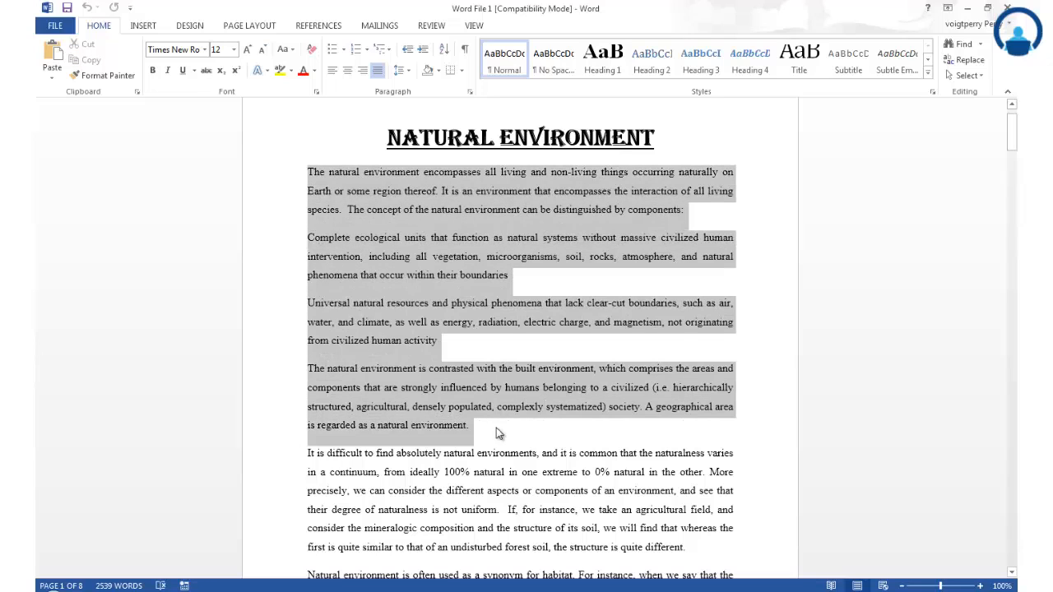
{"action": "left_click", "coordinate": [477, 298]}
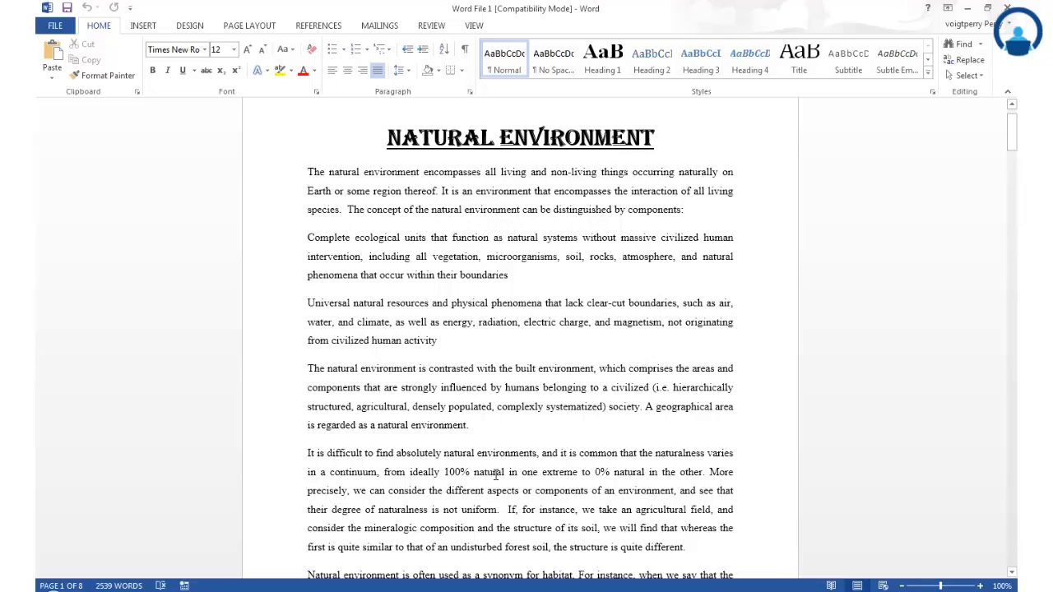
Step: From the start of the first paragraph, extend the selection one paragraph at a time through the fifth paragraph, and clear it
{"action": "key", "text": "ctrl+shift+Down"}
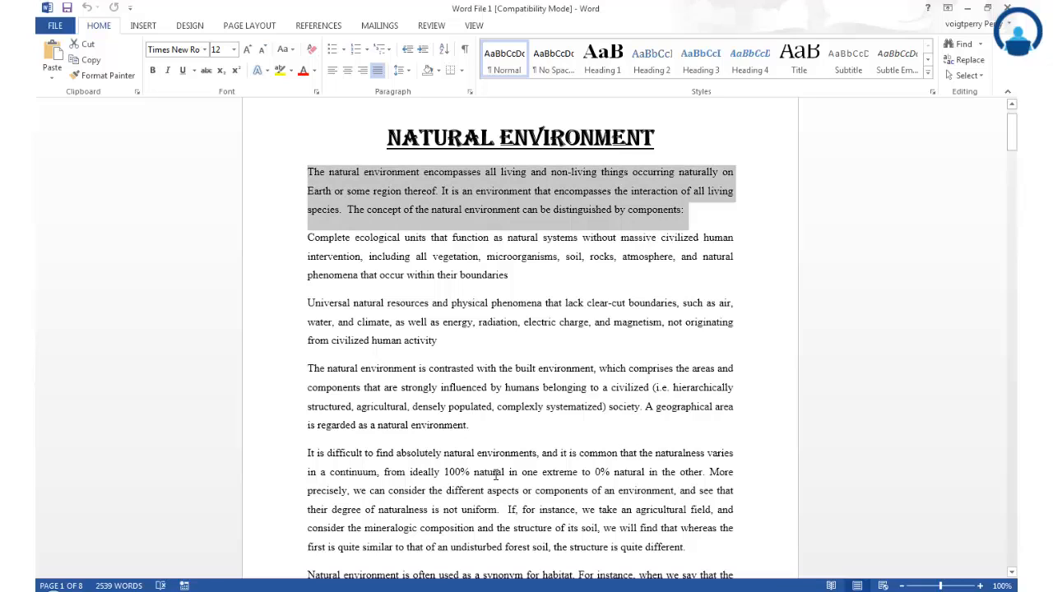
{"action": "key", "text": "ctrl+shift+Down"}
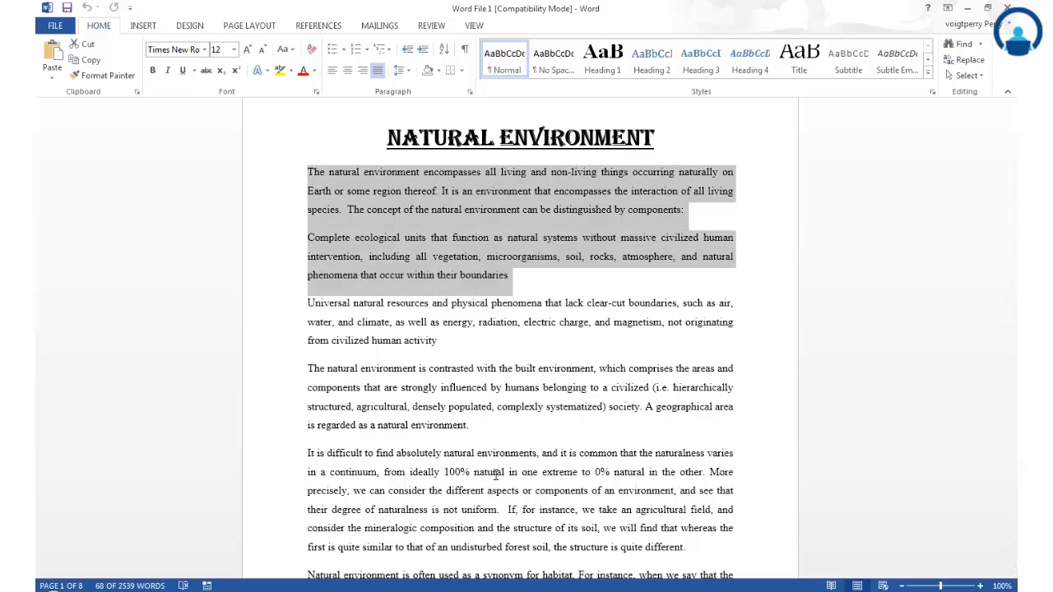
{"action": "key", "text": "ctrl+shift+Down"}
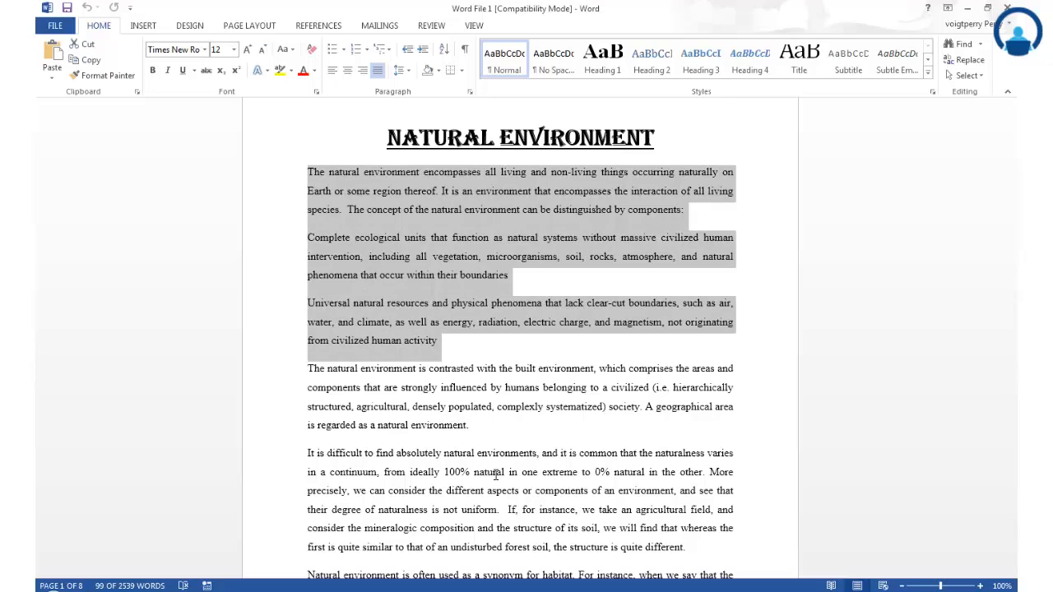
{"action": "key", "text": "ctrl+shift+Down"}
{"action": "key", "text": "ctrl+shift+Down"}
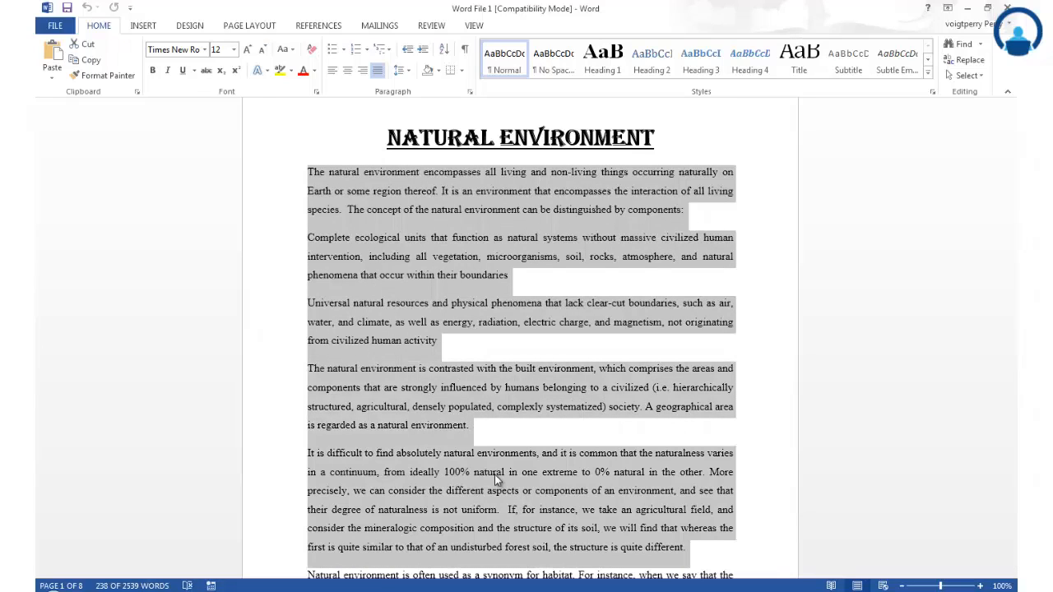
{"action": "left_click", "coordinate": [460, 353]}
Step: Look through the document as far as the Atmospheric, Climate & Weather section, and return to the Ponds paragraph
{"action": "scroll", "coordinate": [409, 400], "scroll_direction": "down", "scroll_amount": 1}
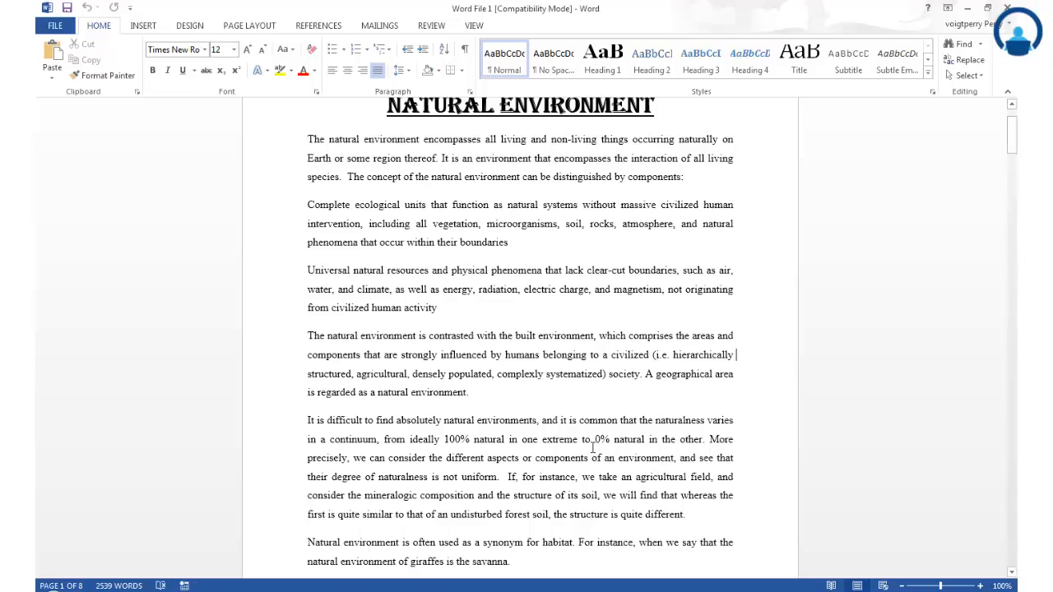
{"action": "scroll", "coordinate": [640, 564], "scroll_direction": "down", "scroll_amount": 15}
{"action": "scroll", "coordinate": [641, 564], "scroll_direction": "down", "scroll_amount": 18}
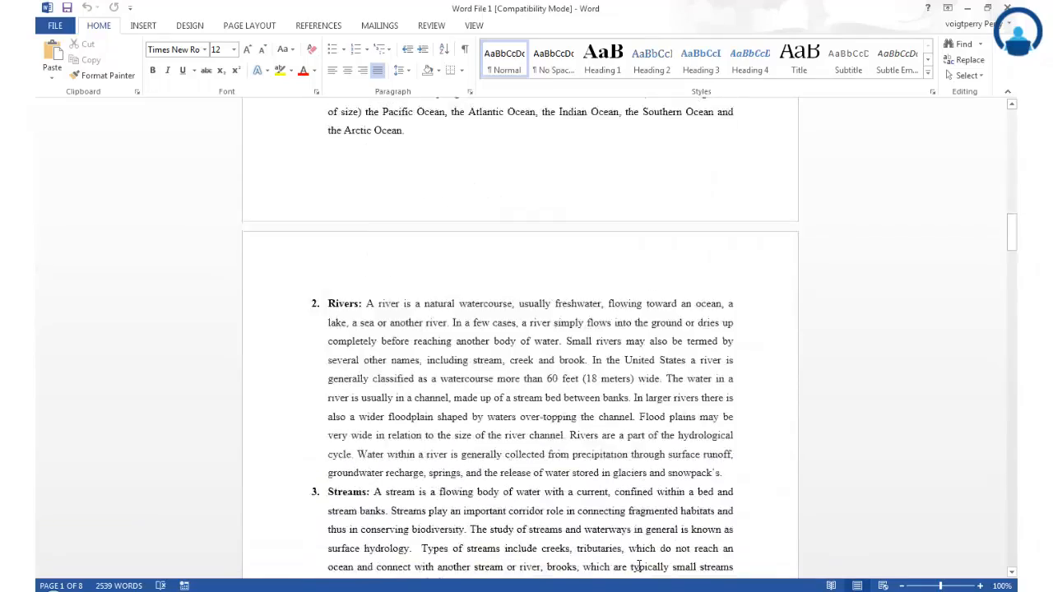
{"action": "scroll", "coordinate": [641, 564], "scroll_direction": "down", "scroll_amount": 6}
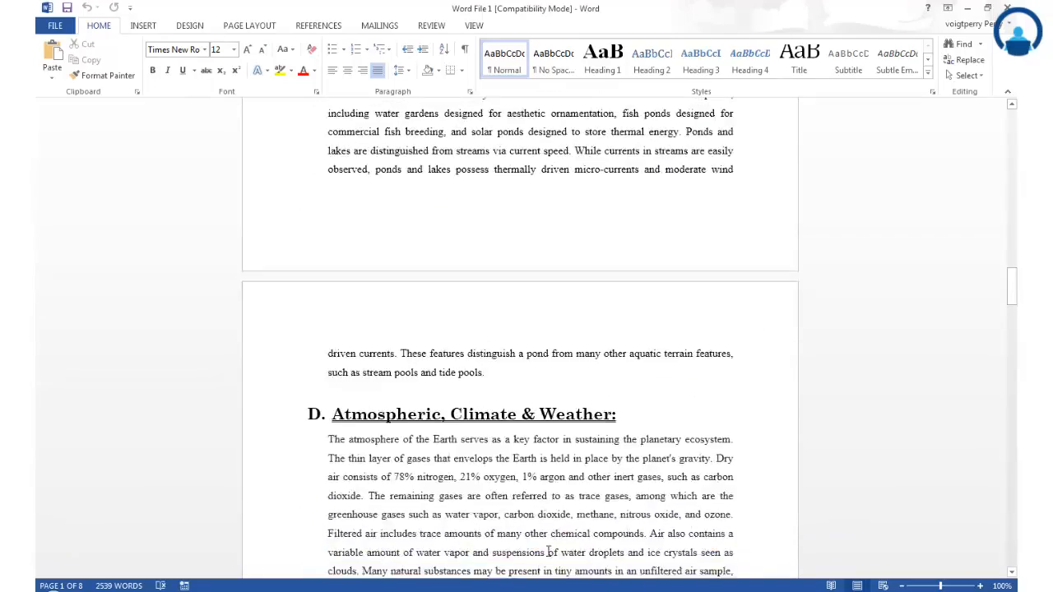
{"action": "left_click", "coordinate": [527, 495]}
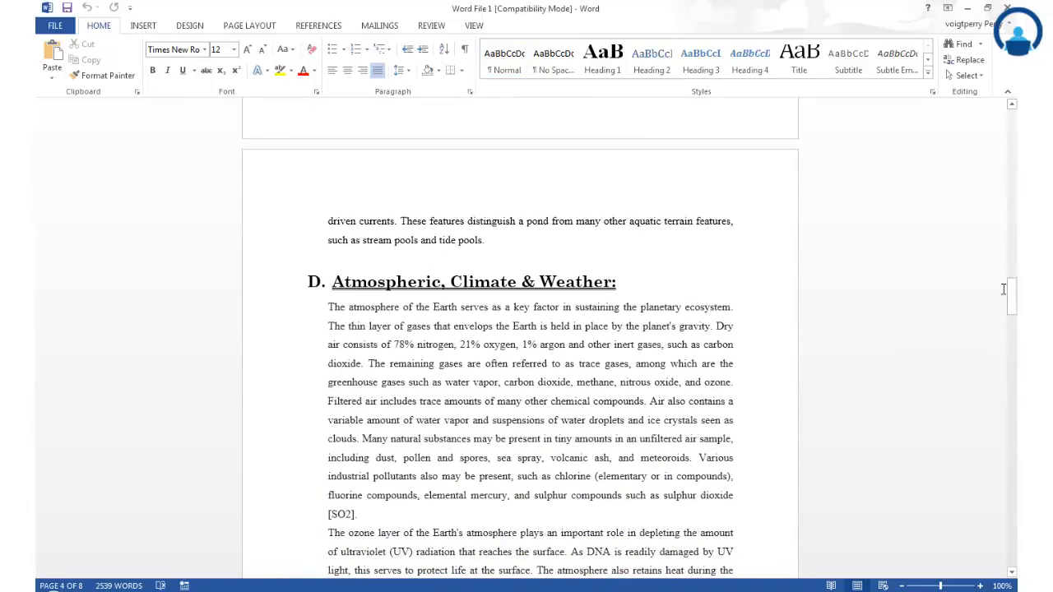
{"action": "mouse_move", "coordinate": [1013, 298]}
{"action": "left_mouse_down"}
{"action": "mouse_move", "coordinate": [1012, 271]}
{"action": "mouse_move", "coordinate": [1012, 284]}
{"action": "left_mouse_up"}
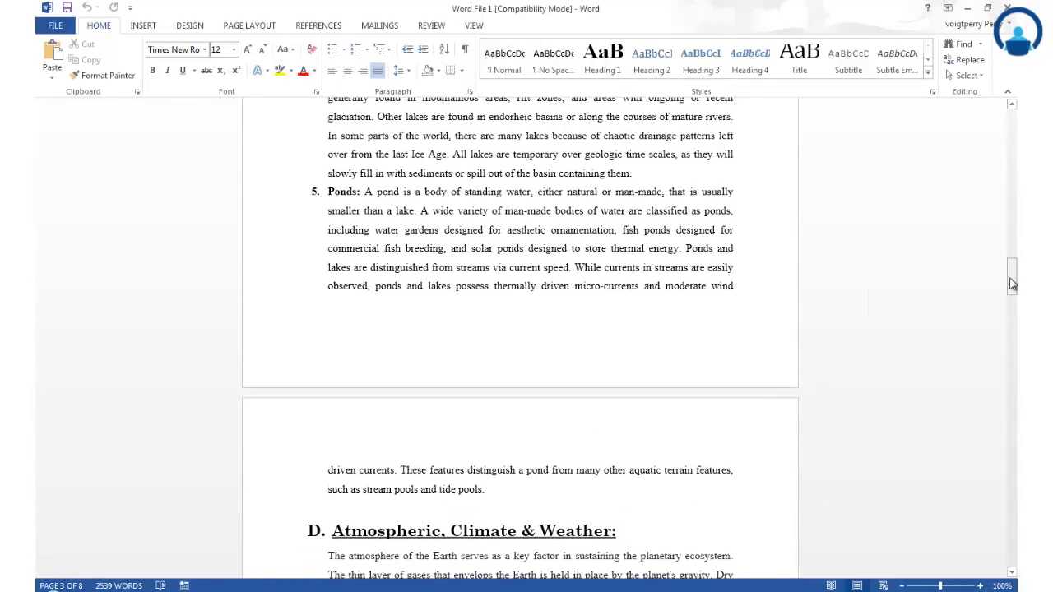
{"action": "left_click", "coordinate": [498, 212]}
{"action": "scroll", "coordinate": [551, 278], "scroll_direction": "up", "scroll_amount": 2}
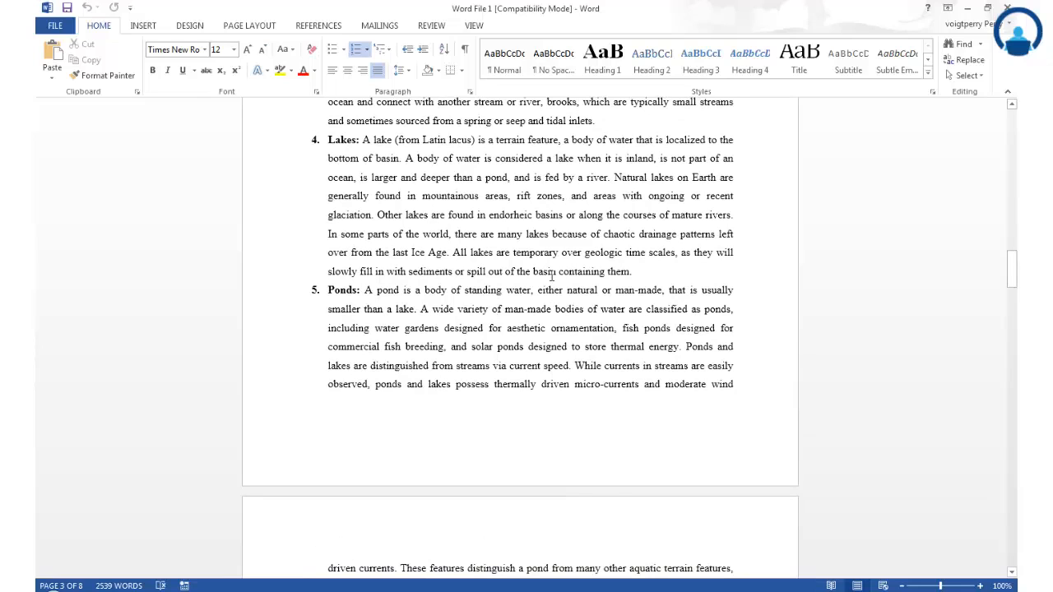
Step: Move the cursor to the very beginning of the document, and from there to its very end
{"action": "key", "text": "ctrl+Home"}
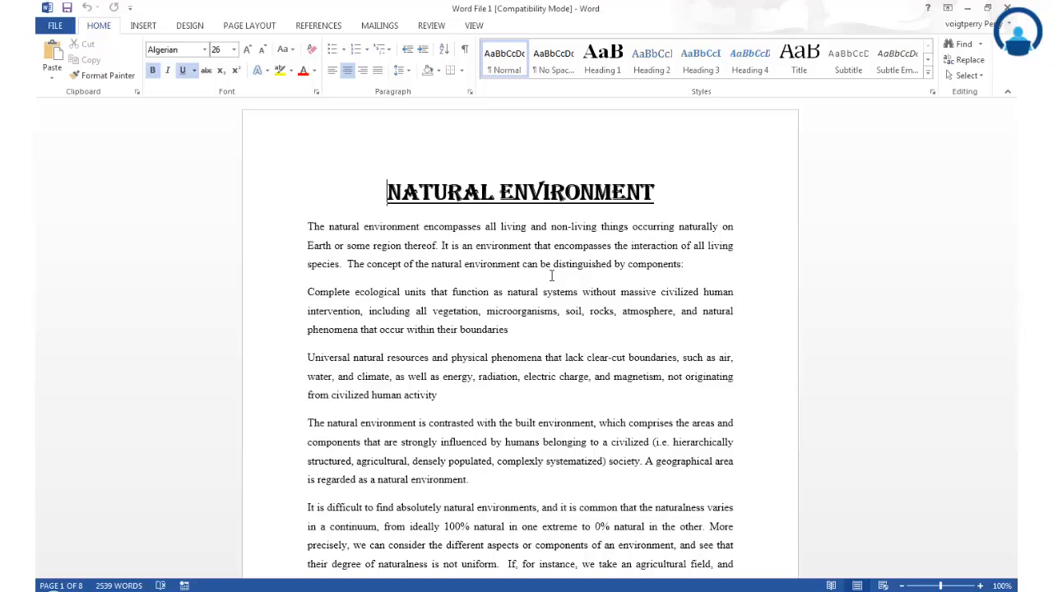
{"action": "key", "text": "ctrl+End"}
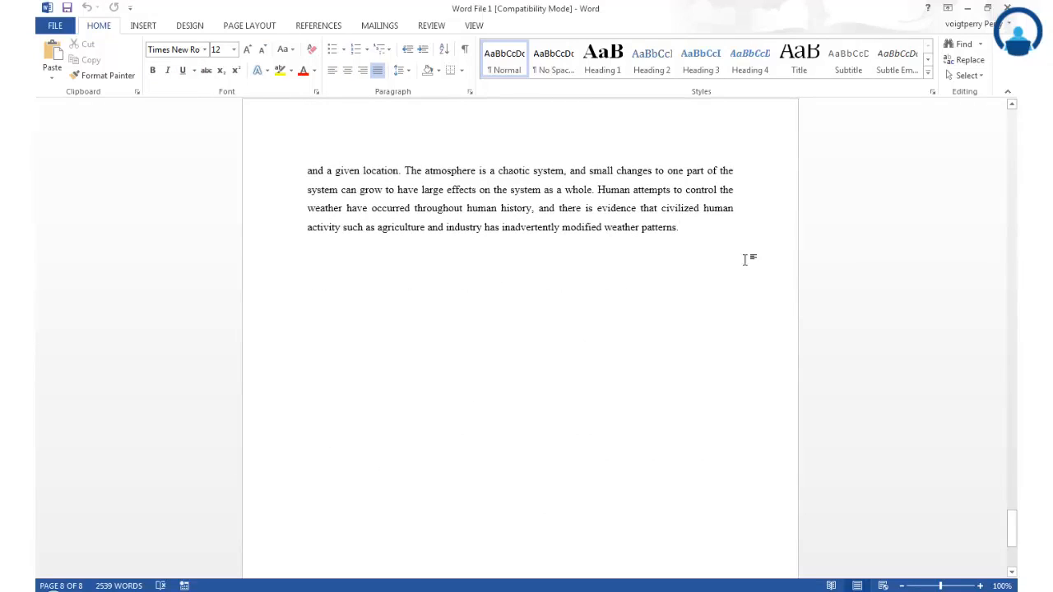
Step: Select all text from the Climate heading through the end of the document
{"action": "left_click_drag", "start_coordinate": [1011, 527], "coordinate": [995, 474]}
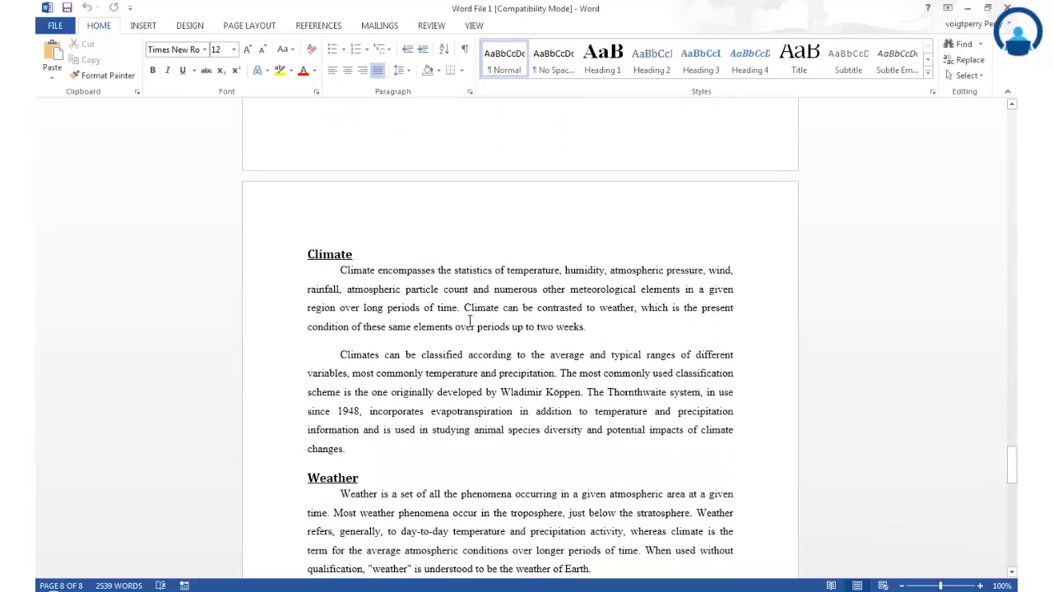
{"action": "left_click", "coordinate": [311, 259]}
{"action": "left_click_drag", "start_coordinate": [311, 258], "coordinate": [347, 319]}
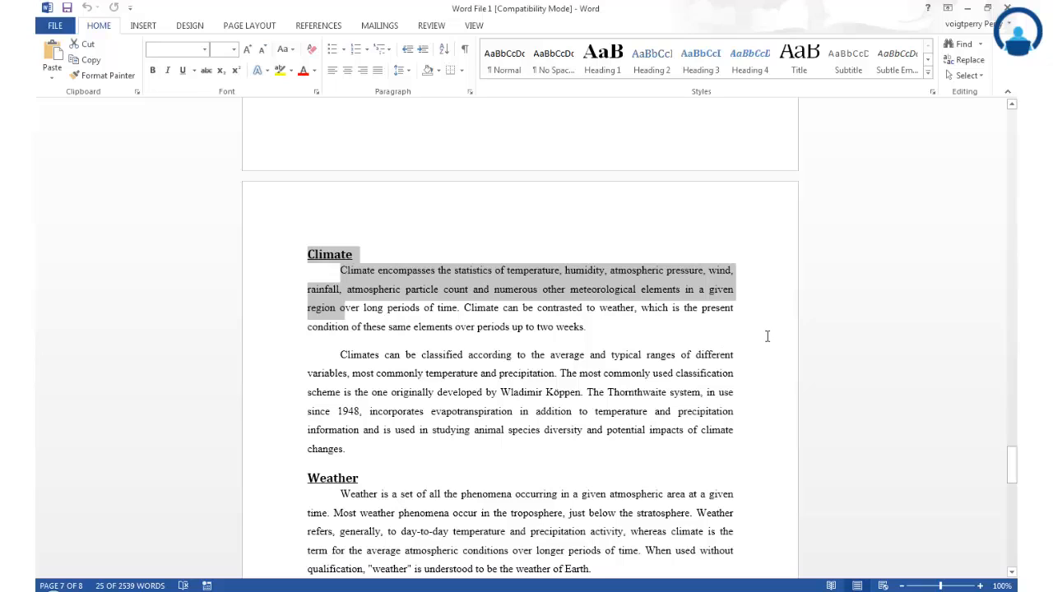
{"action": "key", "text": "ctrl+shift+End"}
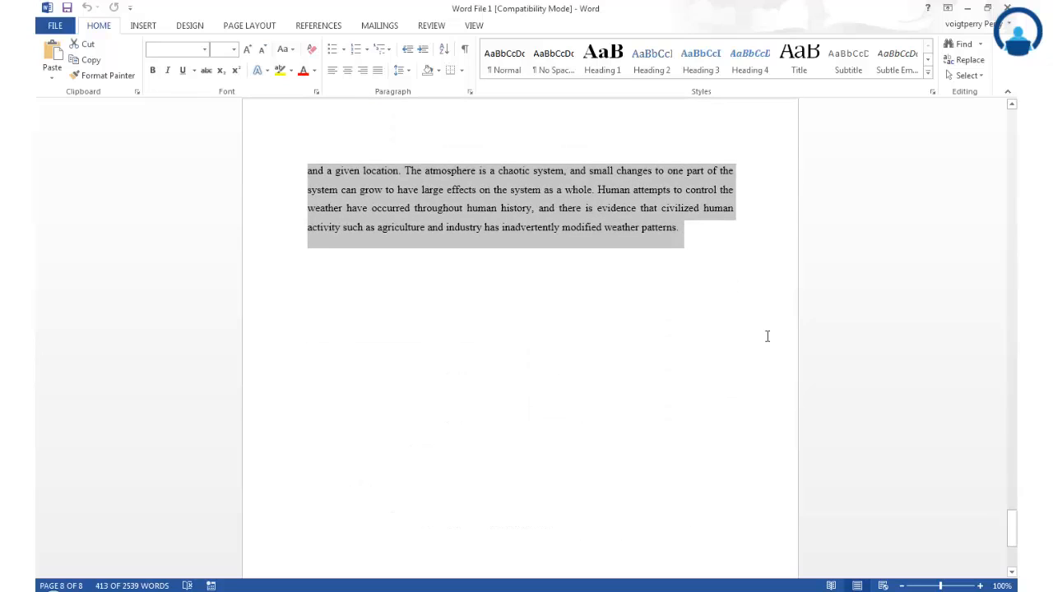
Step: Examine how far the selection reaches across the Climate and Weather sections, and clear it
{"action": "scroll", "coordinate": [773, 371], "scroll_direction": "up", "scroll_amount": 15}
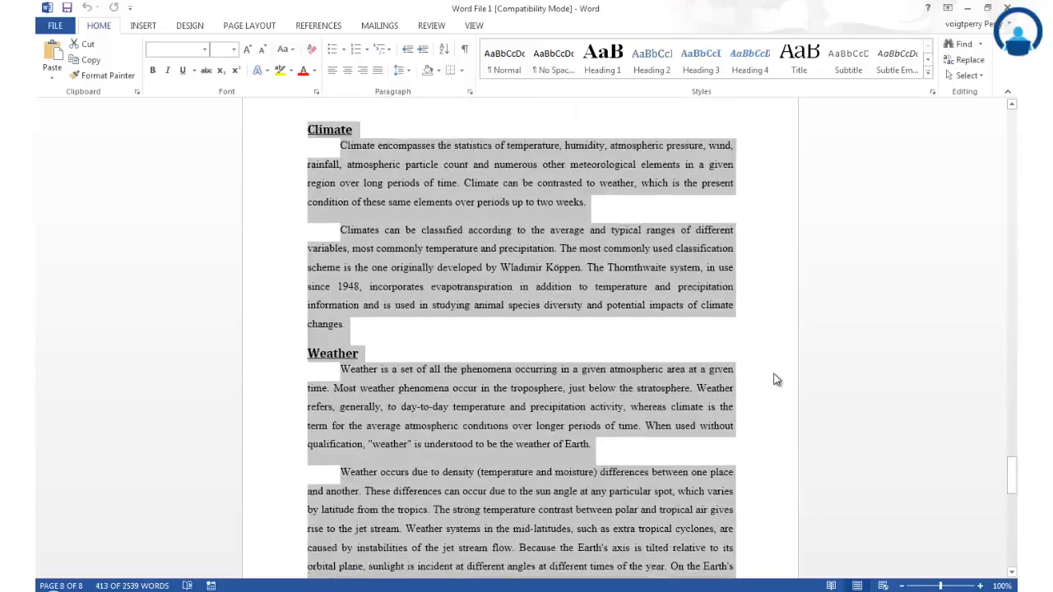
{"action": "scroll", "coordinate": [773, 379], "scroll_direction": "up", "scroll_amount": 6}
{"action": "scroll", "coordinate": [773, 379], "scroll_direction": "down", "scroll_amount": 4}
{"action": "scroll", "coordinate": [773, 379], "scroll_direction": "up", "scroll_amount": 1}
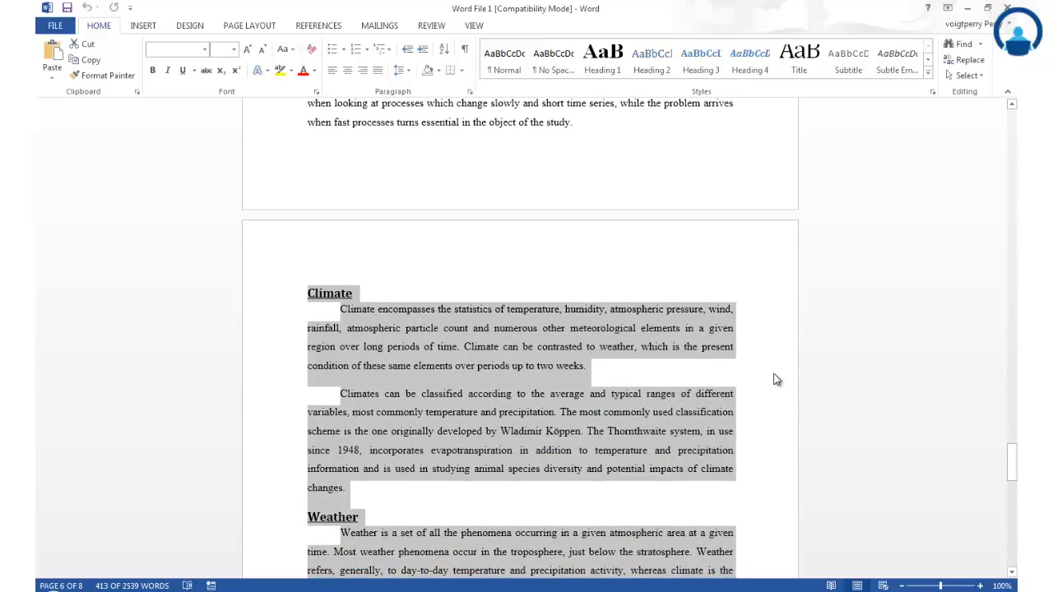
{"action": "scroll", "coordinate": [776, 379], "scroll_direction": "down", "scroll_amount": 12}
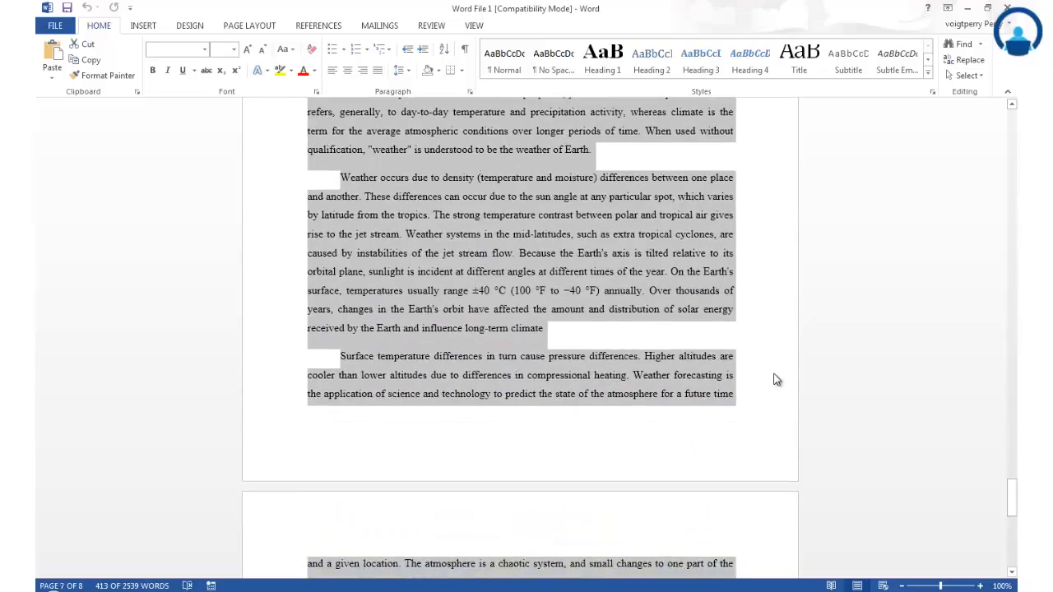
{"action": "scroll", "coordinate": [688, 379], "scroll_direction": "up", "scroll_amount": 4}
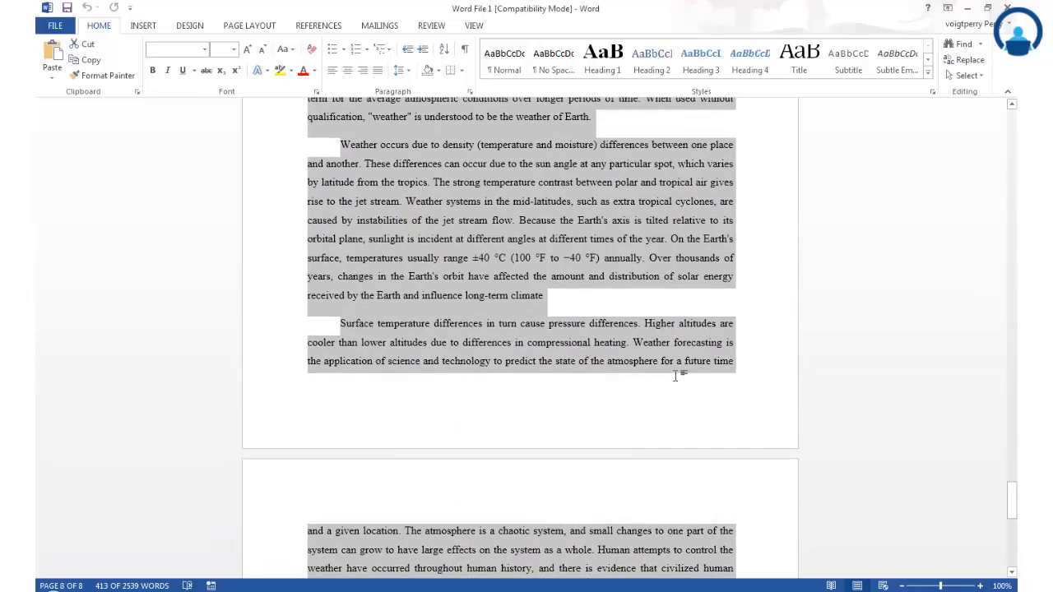
{"action": "scroll", "coordinate": [680, 374], "scroll_direction": "up", "scroll_amount": 4}
{"action": "scroll", "coordinate": [680, 372], "scroll_direction": "up", "scroll_amount": 6}
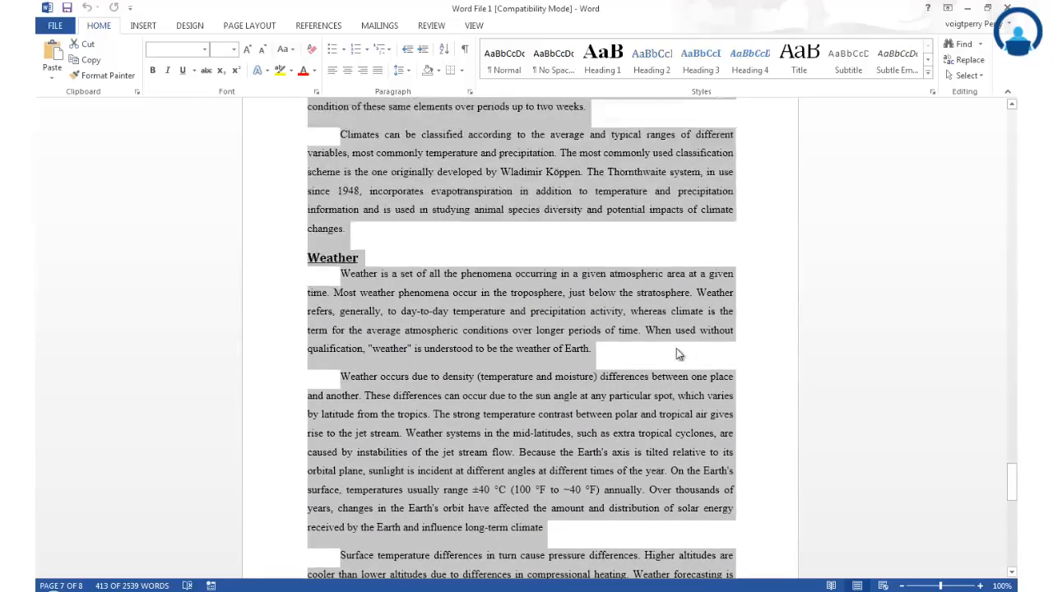
{"action": "scroll", "coordinate": [674, 345], "scroll_direction": "up", "scroll_amount": 5}
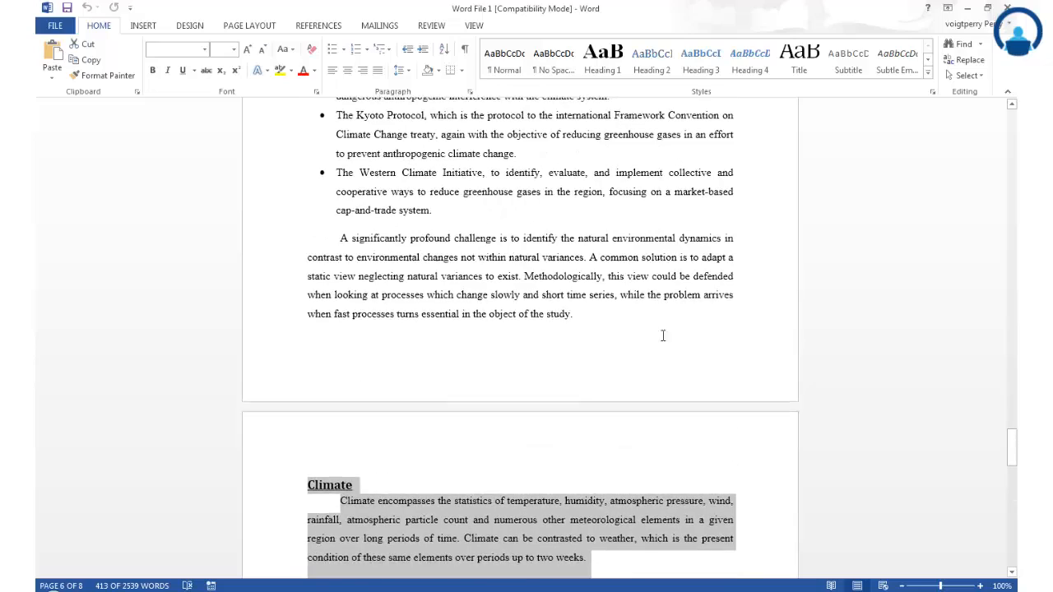
{"action": "left_click", "coordinate": [662, 336]}
Step: Select the lines of the first three paragraphs below the title on page 1
{"action": "left_click_drag", "start_coordinate": [1014, 454], "coordinate": [1013, 132]}
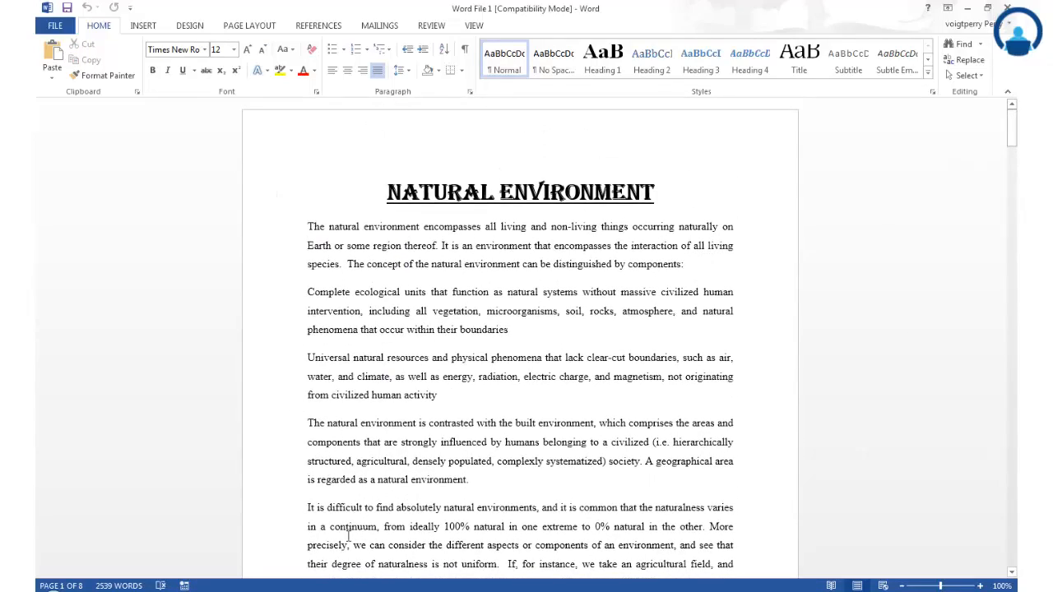
{"action": "left_click", "coordinate": [293, 230]}
{"action": "left_click_drag", "start_coordinate": [298, 246], "coordinate": [311, 401]}
Step: Clear the three-paragraph selection and select the entire document
{"action": "left_click", "coordinate": [301, 192]}
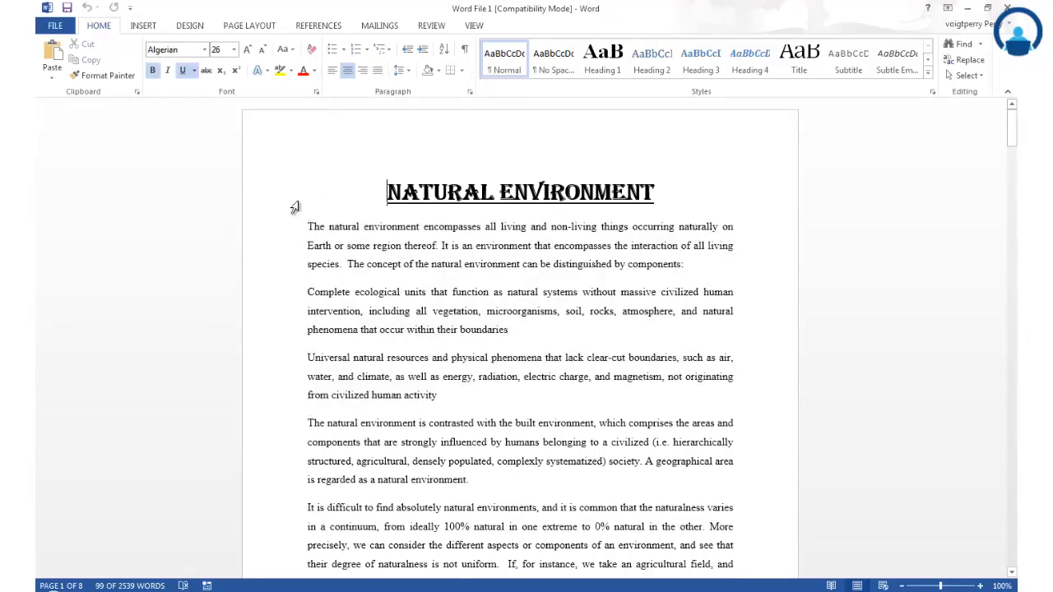
{"action": "triple_click", "coordinate": [270, 282]}
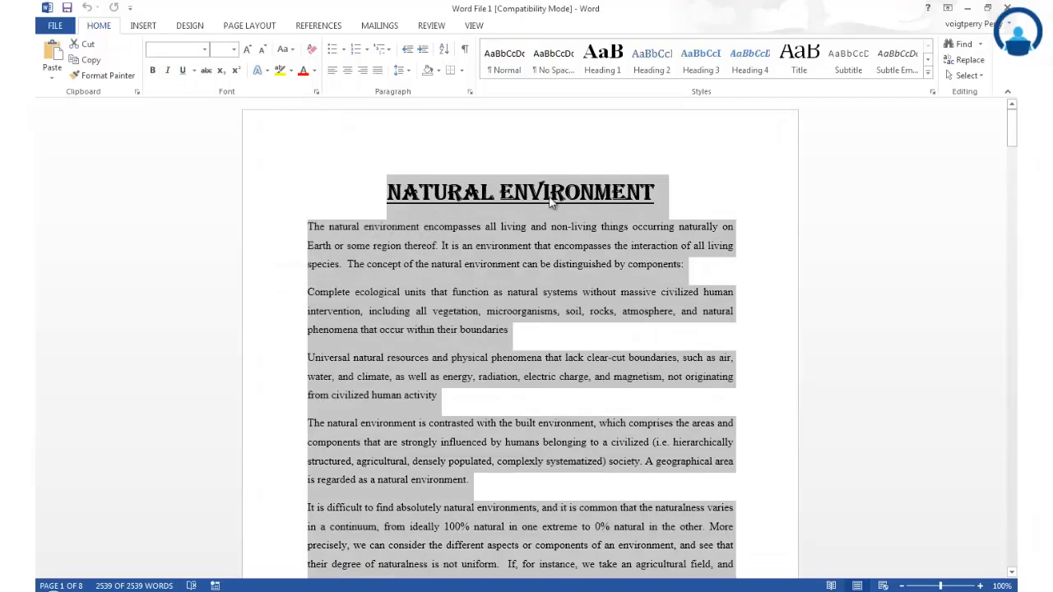
Step: Examine how far the whole-document selection reaches across the pages, and clear it back on page 1
{"action": "scroll", "coordinate": [432, 483], "scroll_direction": "down", "scroll_amount": 4}
{"action": "scroll", "coordinate": [440, 484], "scroll_direction": "down", "scroll_amount": 20}
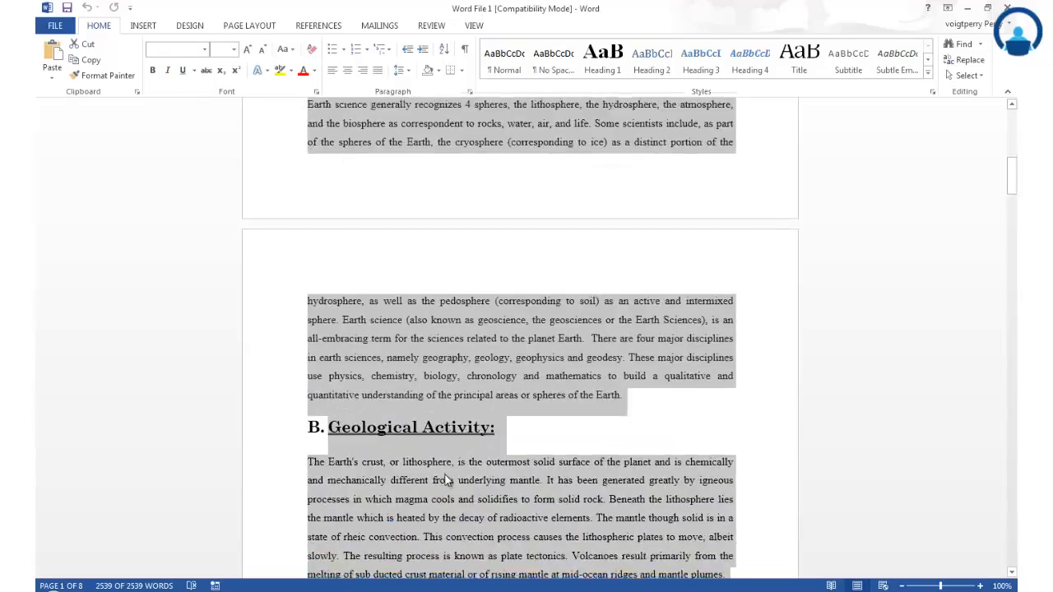
{"action": "scroll", "coordinate": [450, 483], "scroll_direction": "down", "scroll_amount": 10}
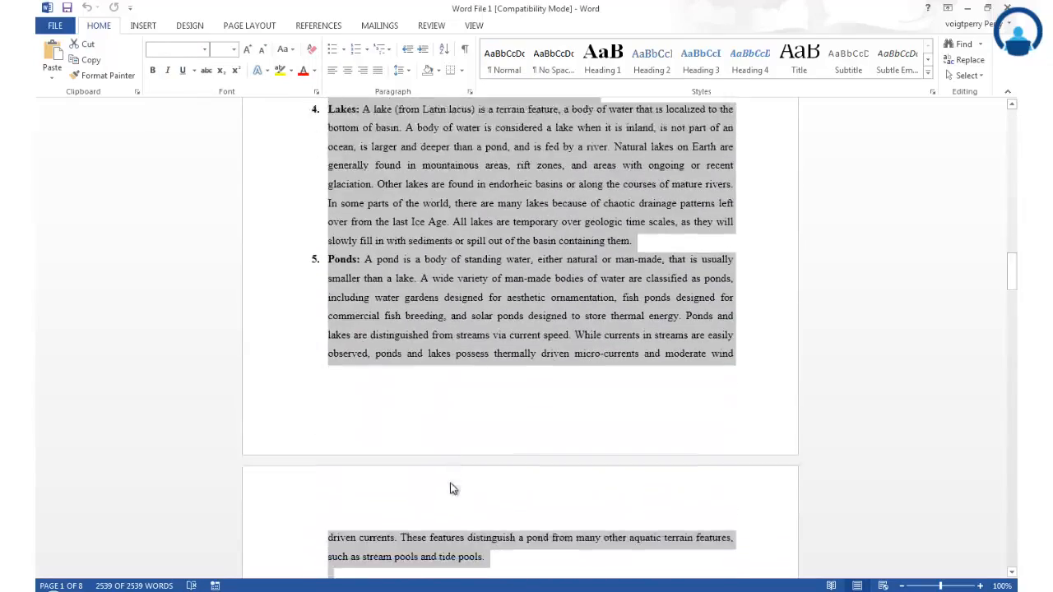
{"action": "left_click_drag", "start_coordinate": [1011, 279], "coordinate": [1013, 123]}
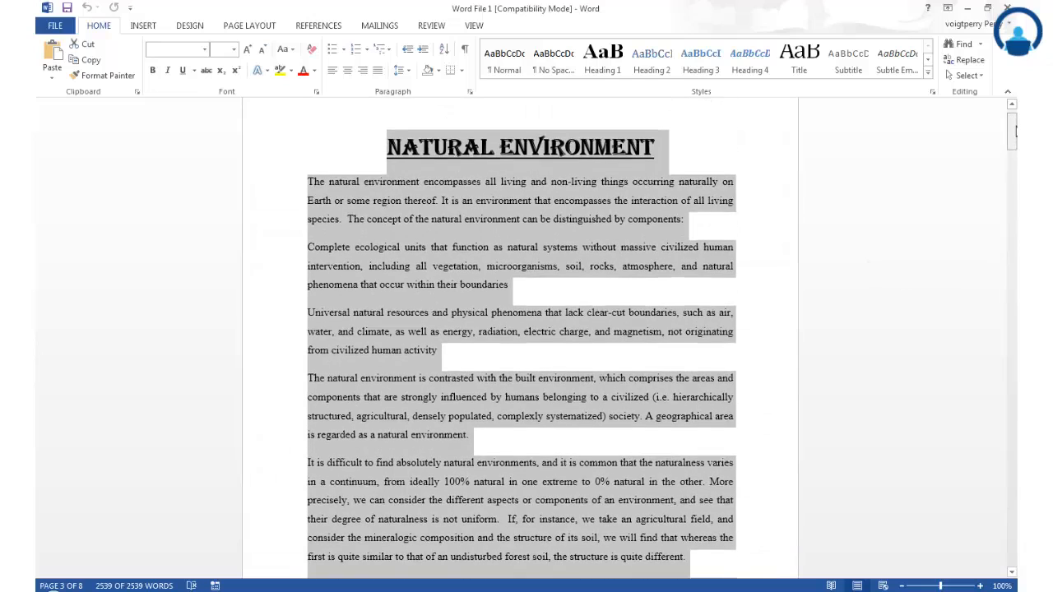
{"action": "left_click", "coordinate": [546, 224]}
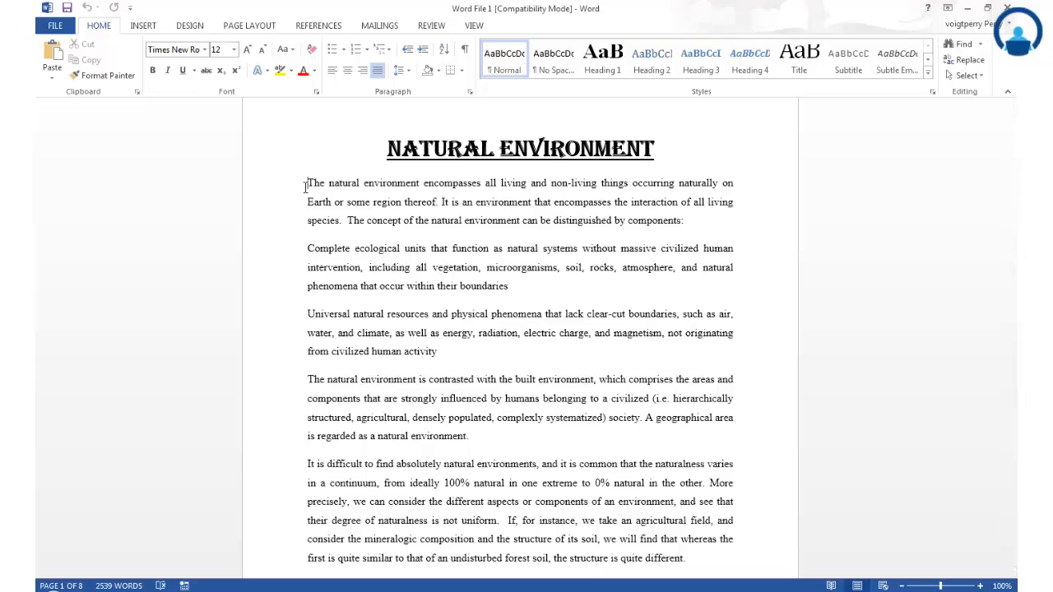
Step: Select the entire document again, check the highlighted text through the Water on Earth section, and clear the selection
{"action": "key", "text": "ctrl+a"}
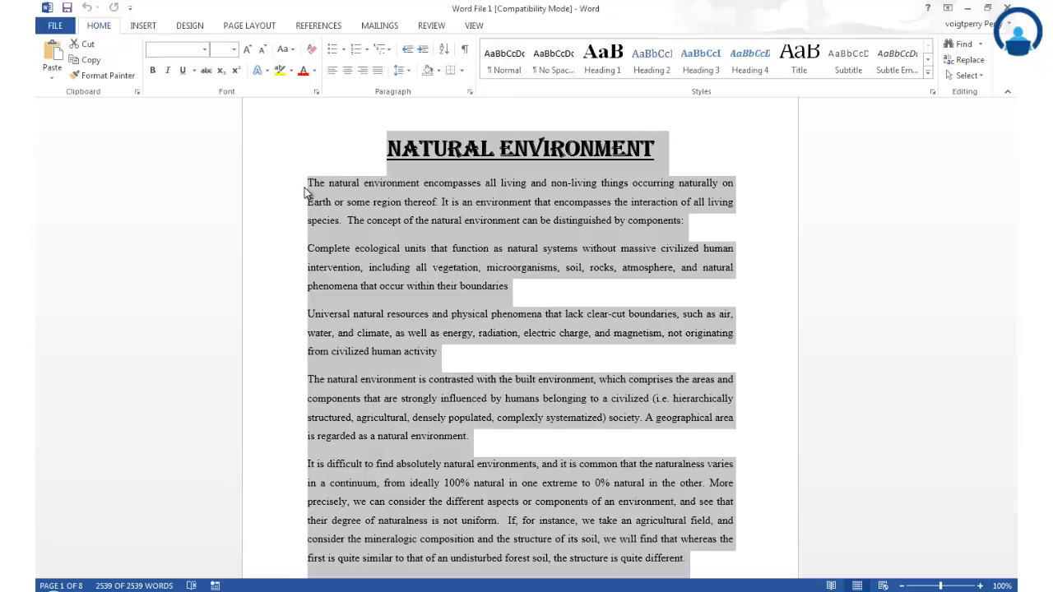
{"action": "scroll", "coordinate": [589, 506], "scroll_direction": "down", "scroll_amount": 7}
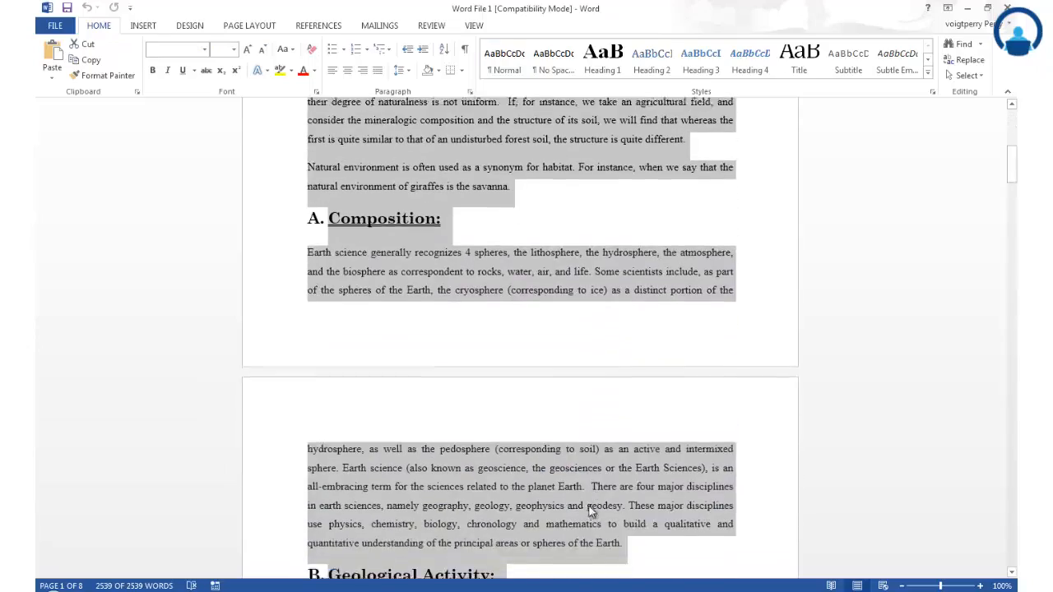
{"action": "scroll", "coordinate": [589, 511], "scroll_direction": "down", "scroll_amount": 10}
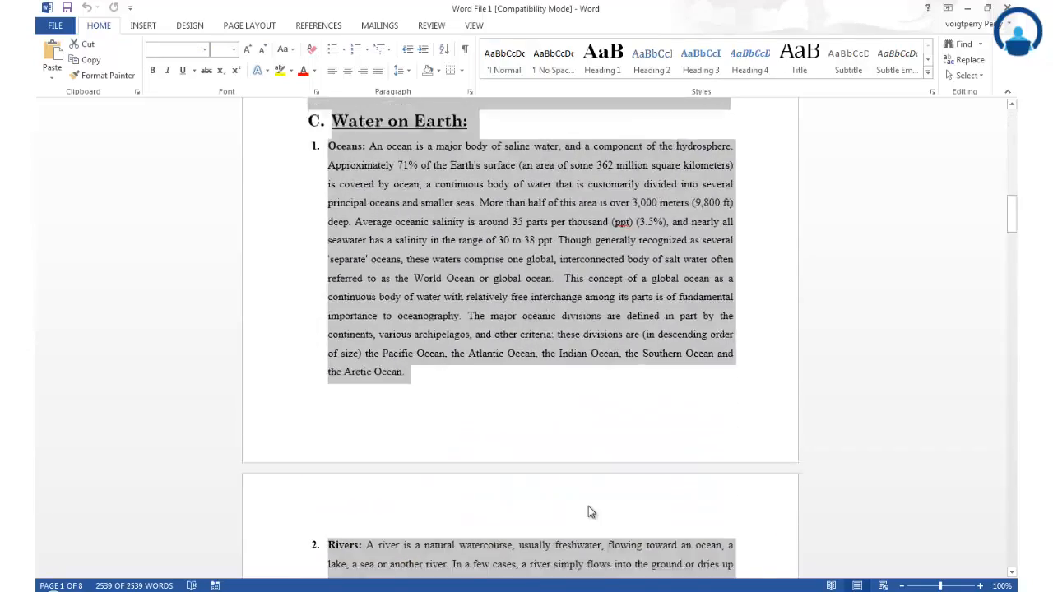
{"action": "scroll", "coordinate": [588, 512], "scroll_direction": "down", "scroll_amount": 4}
{"action": "scroll", "coordinate": [588, 507], "scroll_direction": "up", "scroll_amount": 16}
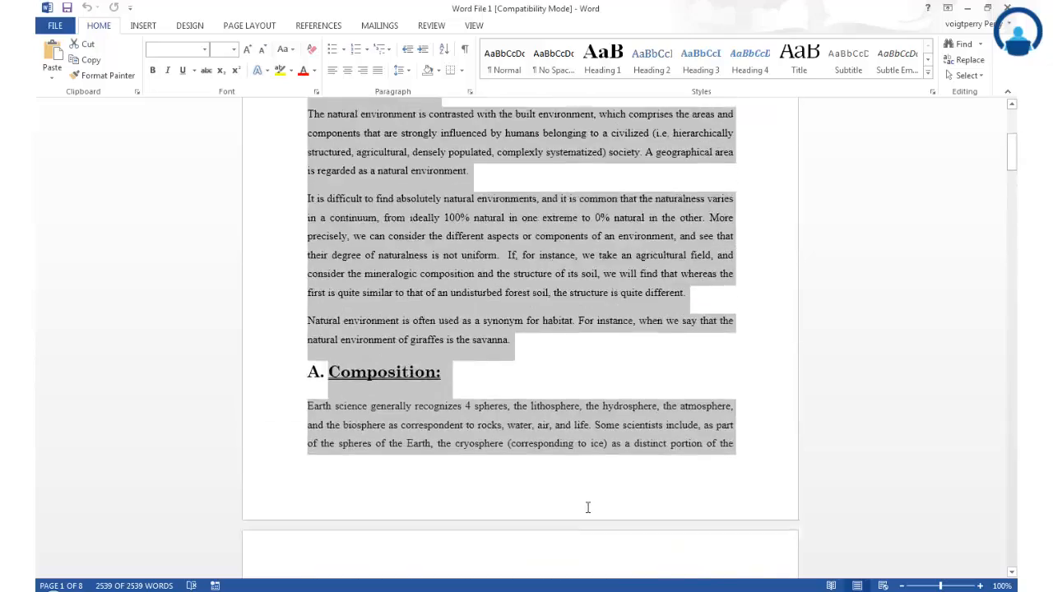
{"action": "scroll", "coordinate": [588, 507], "scroll_direction": "up", "scroll_amount": 5}
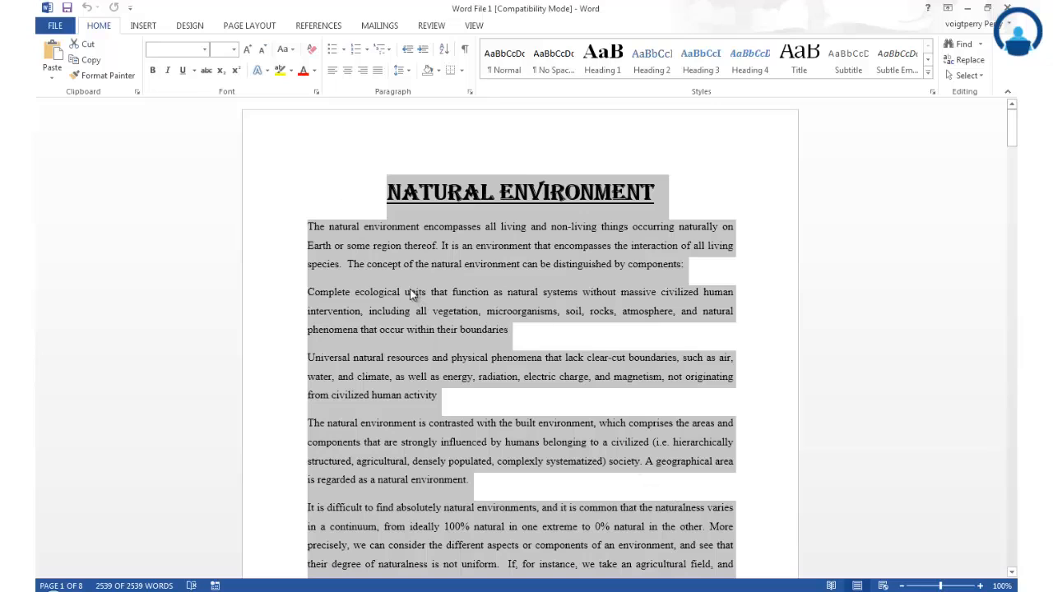
{"action": "left_click", "coordinate": [339, 203]}
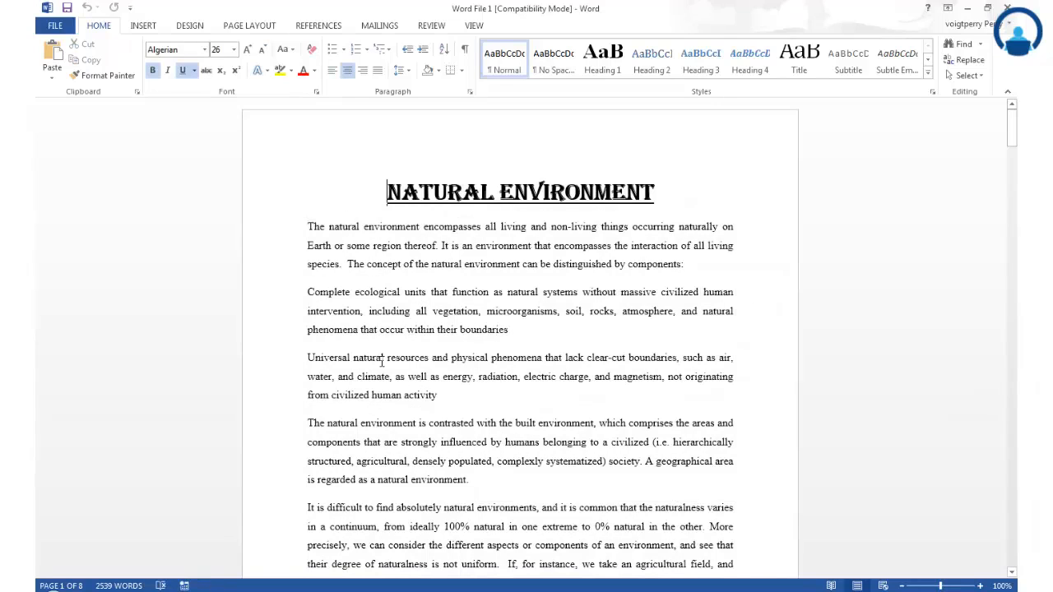
{"action": "left_click", "coordinate": [466, 267]}
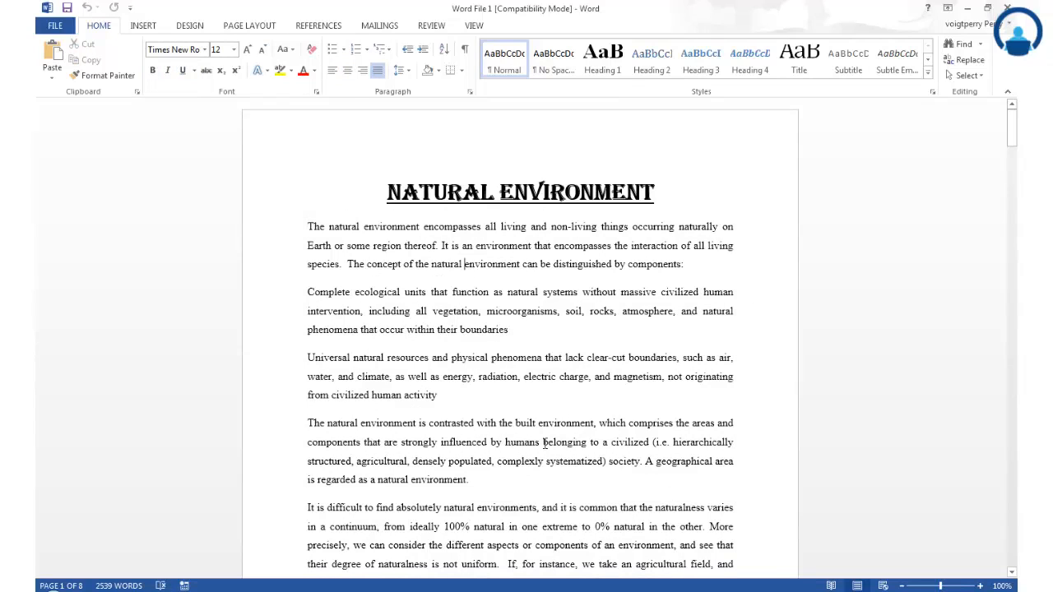
Step: Try to select the first paragraph and the paragraph beginning "It is difficult to find" with separate ordinary selections, and clear the selection
{"action": "scroll", "coordinate": [543, 443], "scroll_direction": "down", "scroll_amount": 2}
{"action": "scroll", "coordinate": [542, 443], "scroll_direction": "up", "scroll_amount": 2}
{"action": "left_click_drag", "start_coordinate": [305, 226], "coordinate": [695, 265]}
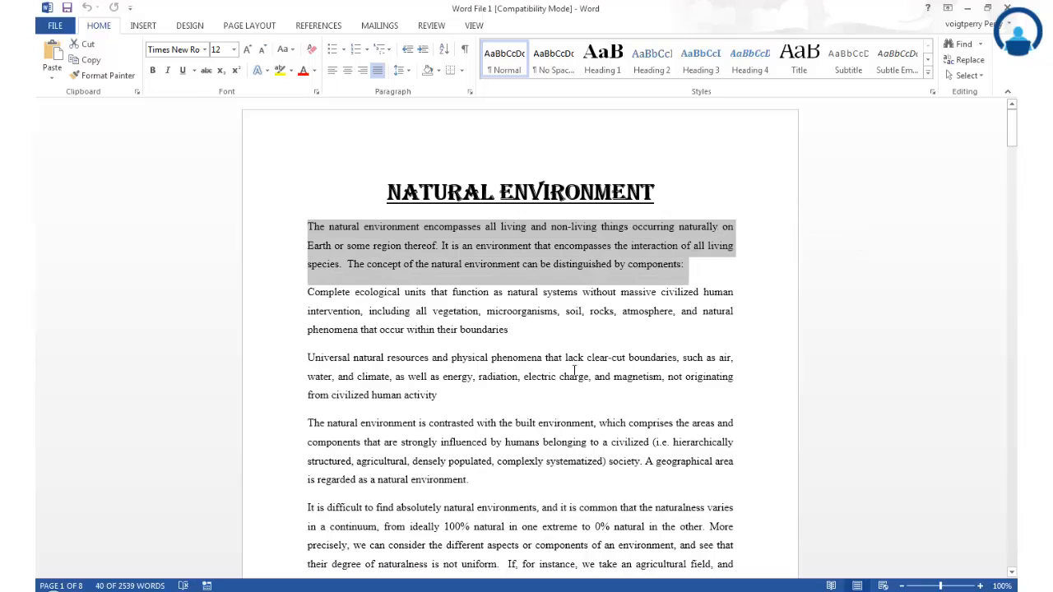
{"action": "scroll", "coordinate": [451, 433], "scroll_direction": "down", "scroll_amount": 1}
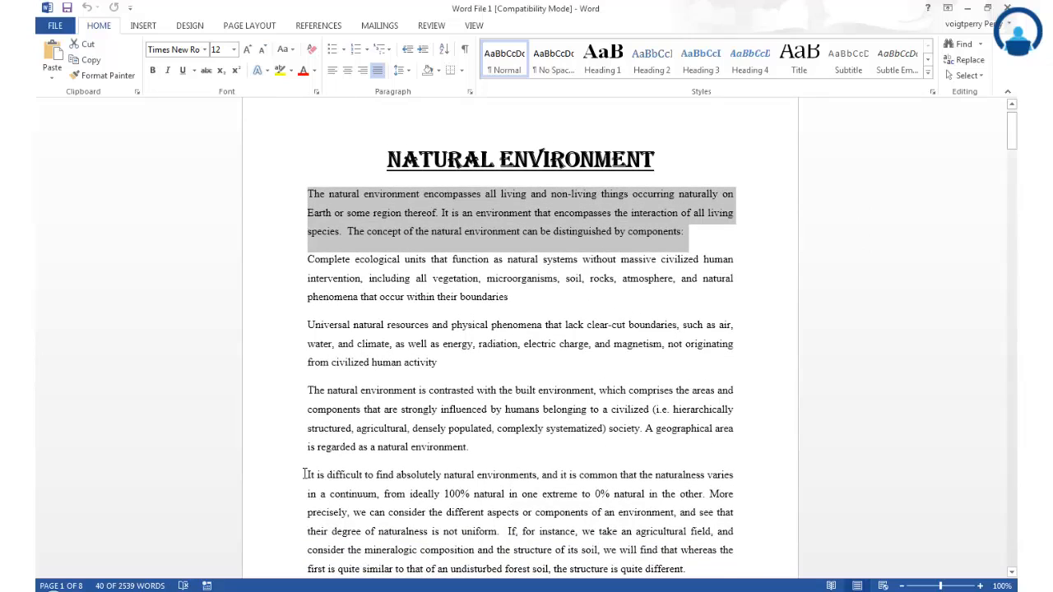
{"action": "scroll", "coordinate": [326, 478], "scroll_direction": "down", "scroll_amount": 1}
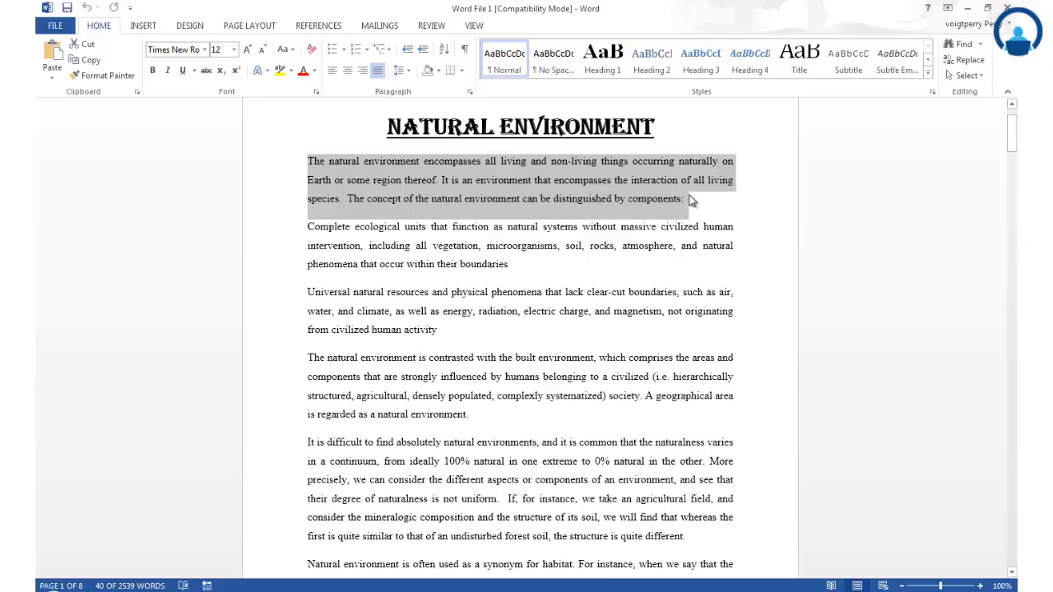
{"action": "left_click_drag", "start_coordinate": [307, 442], "coordinate": [706, 538]}
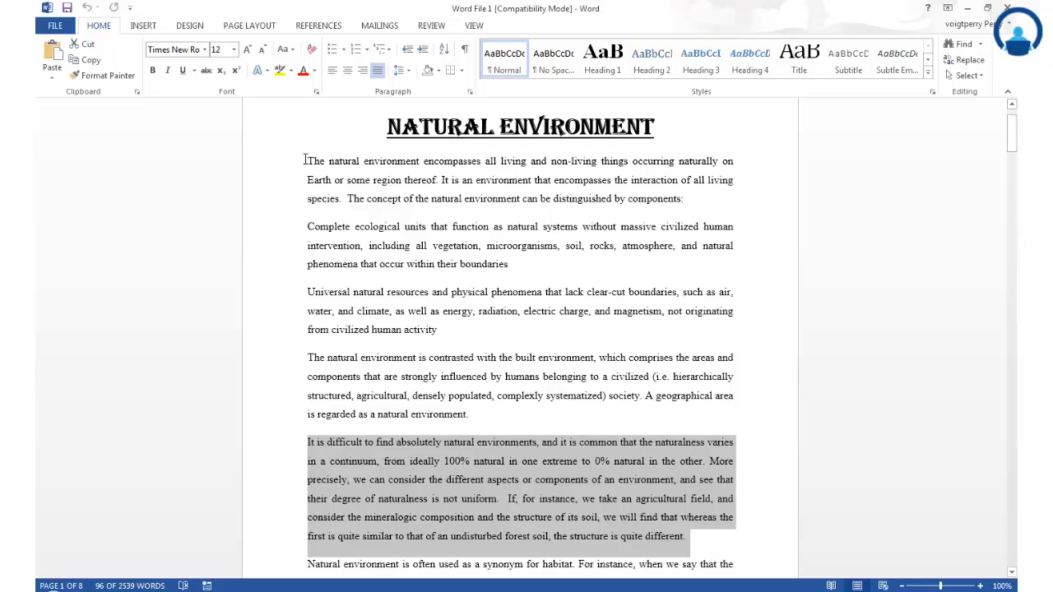
{"action": "left_click", "coordinate": [525, 413]}
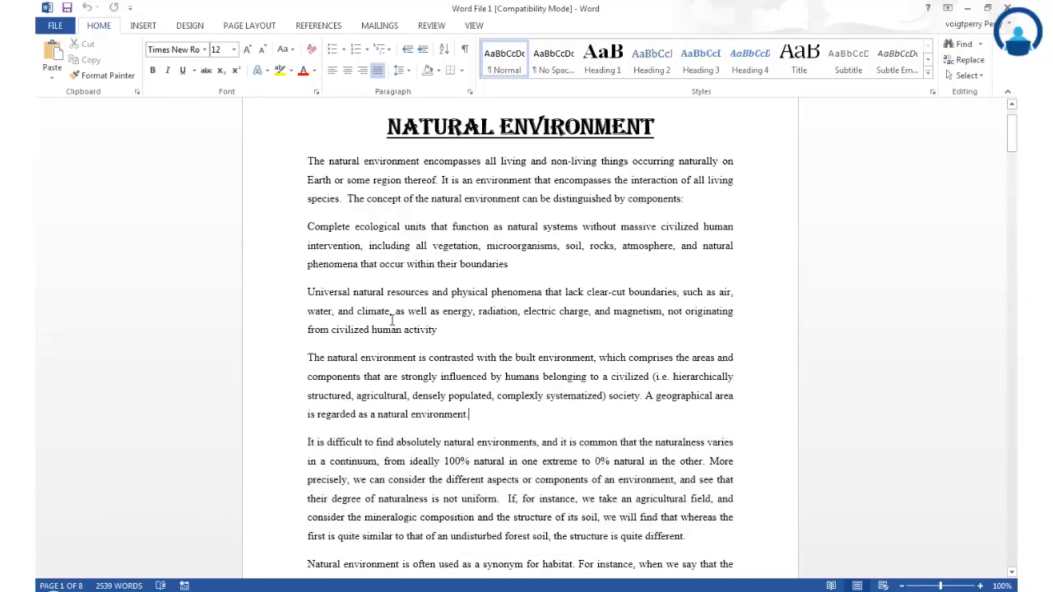
Step: Select the first paragraph and add the non-adjacent paragraph beginning "It is difficult to find" to the same selection
{"action": "left_click_drag", "start_coordinate": [306, 161], "coordinate": [692, 201]}
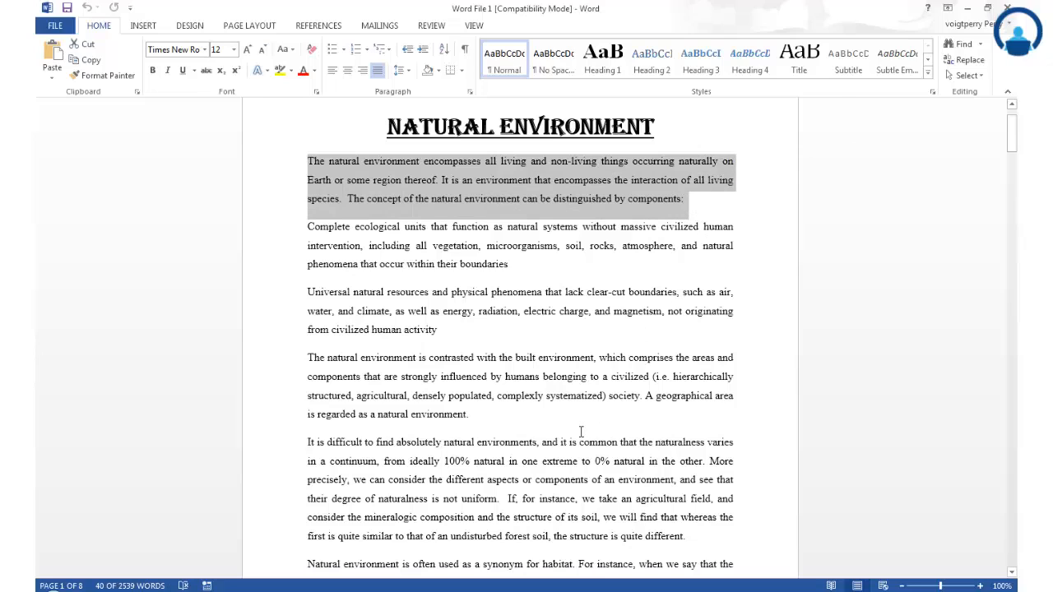
{"action": "scroll", "coordinate": [390, 433], "scroll_direction": "down", "scroll_amount": 1, "text": "ctrl"}
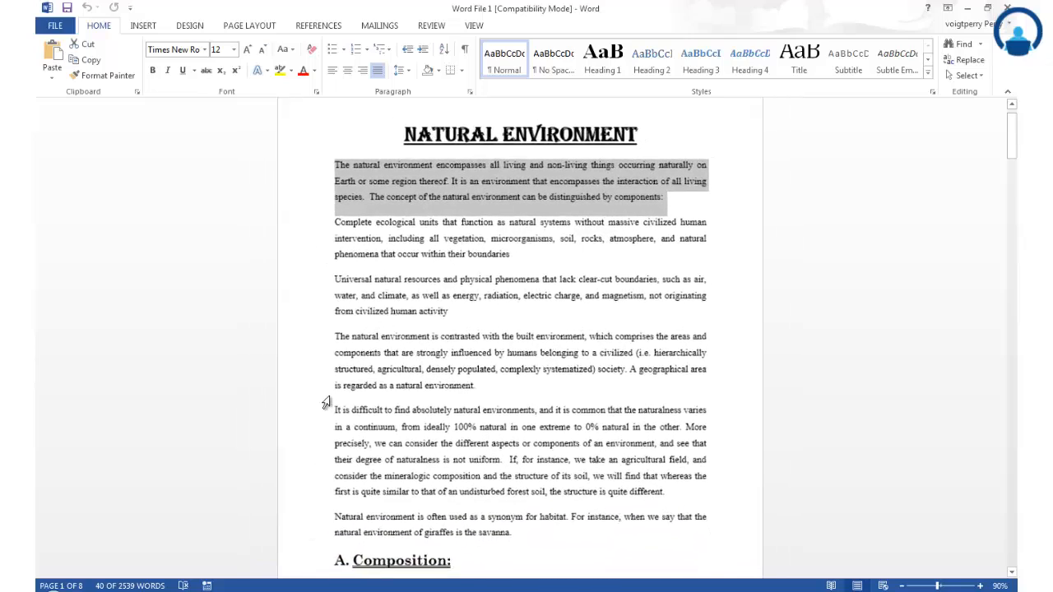
{"action": "left_click_drag", "start_coordinate": [332, 414], "coordinate": [691, 502], "text": "ctrl"}
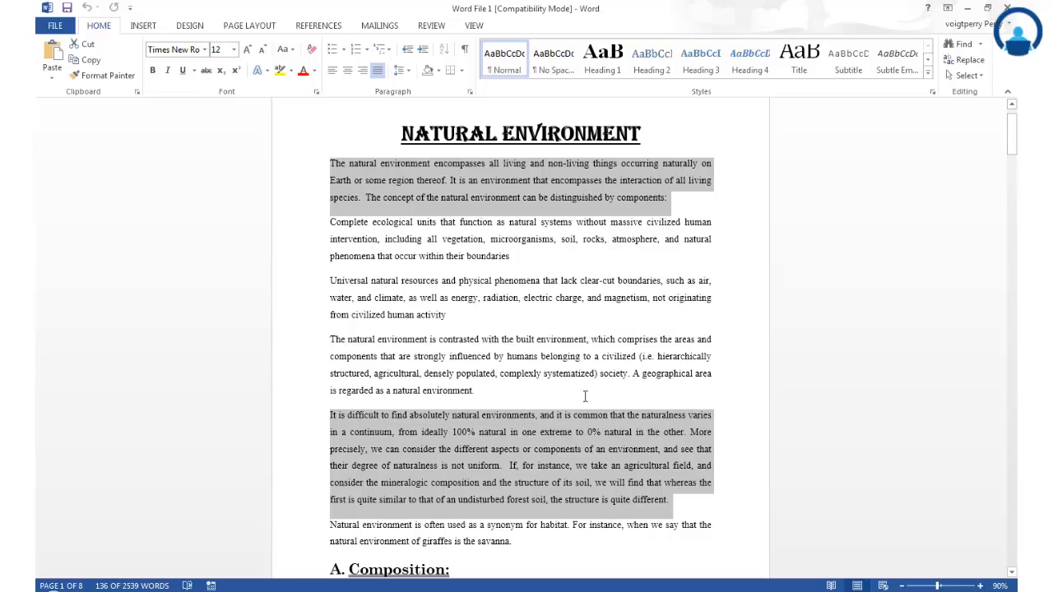
Step: Clear the two-paragraph selection and view the list of available fonts without choosing one
{"action": "left_click", "coordinate": [503, 387]}
{"action": "scroll", "coordinate": [332, 216], "scroll_direction": "up", "scroll_amount": 1}
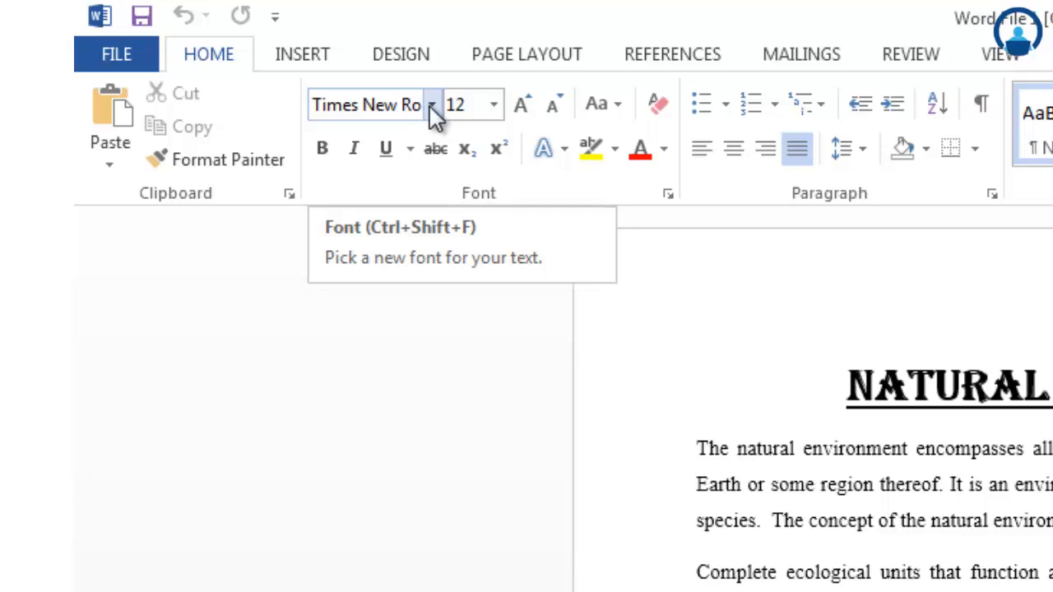
{"action": "left_click", "coordinate": [431, 105]}
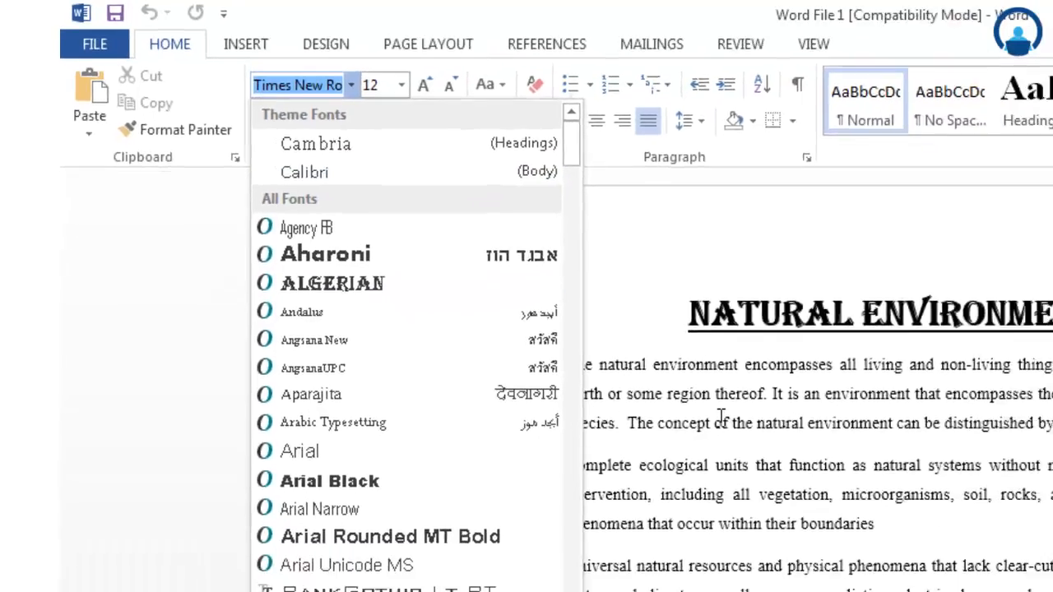
{"action": "left_click", "coordinate": [869, 524]}
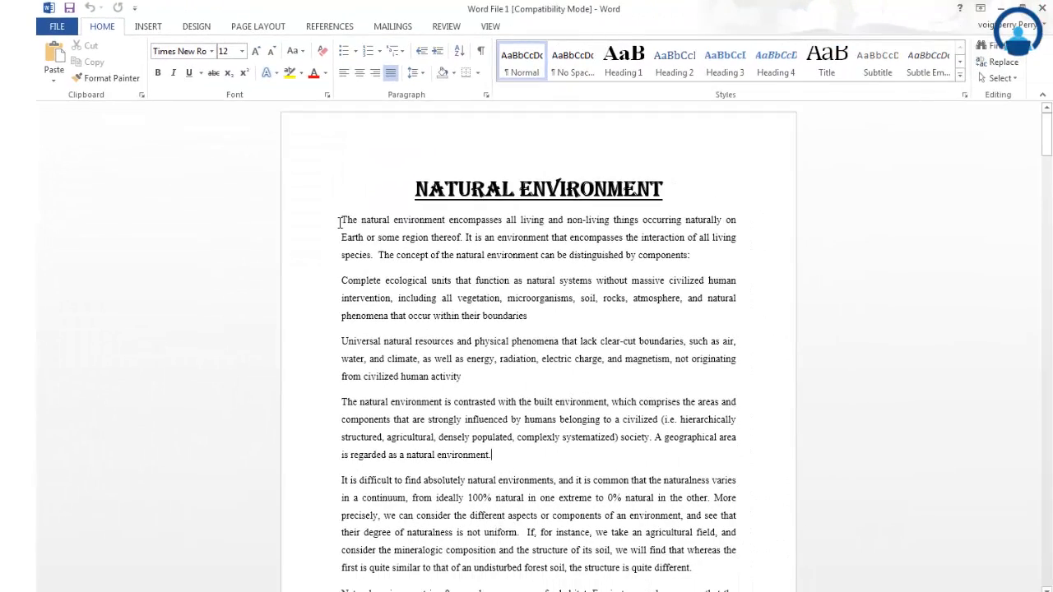
Step: Select the text from the first paragraph partway into the fourth paragraph, and clear the selection
{"action": "left_click_drag", "start_coordinate": [341, 220], "coordinate": [511, 421]}
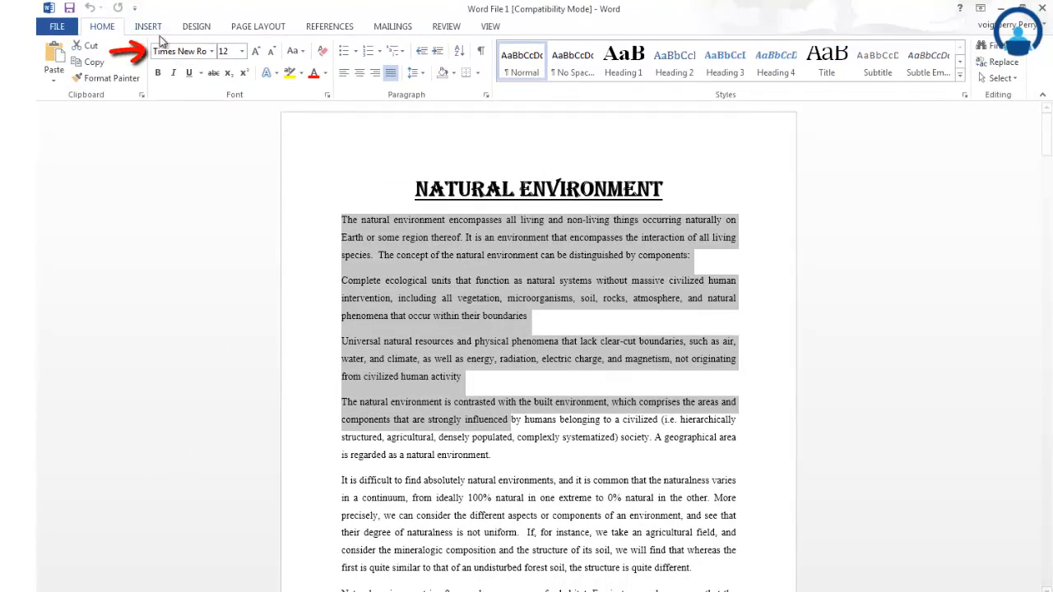
{"action": "left_click", "coordinate": [348, 182]}
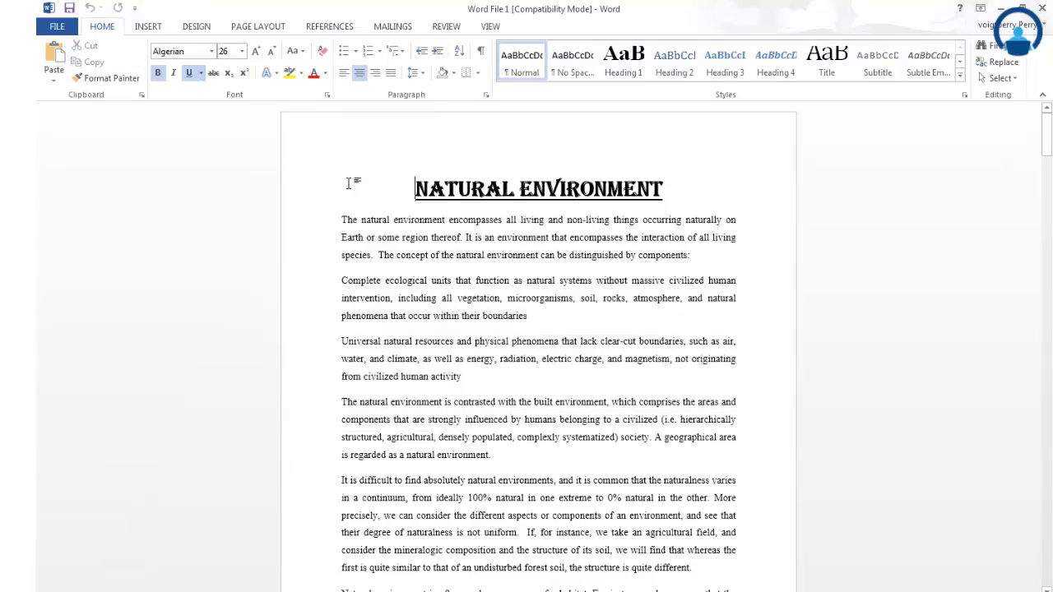
{"action": "left_click", "coordinate": [384, 265]}
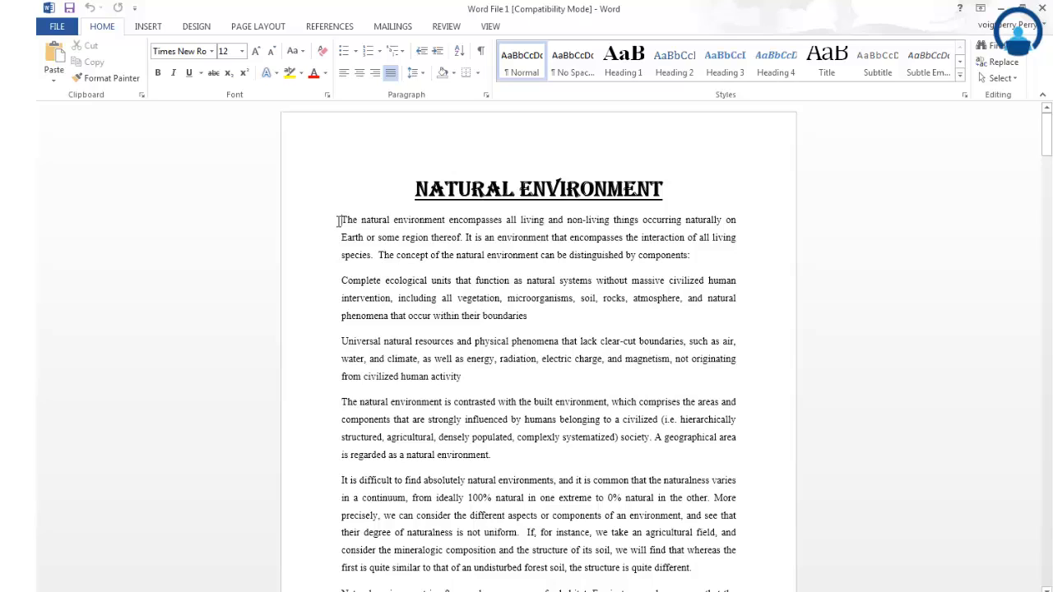
Step: Browse the available fonts and font sizes for the body text without applying any
{"action": "left_click", "coordinate": [211, 51]}
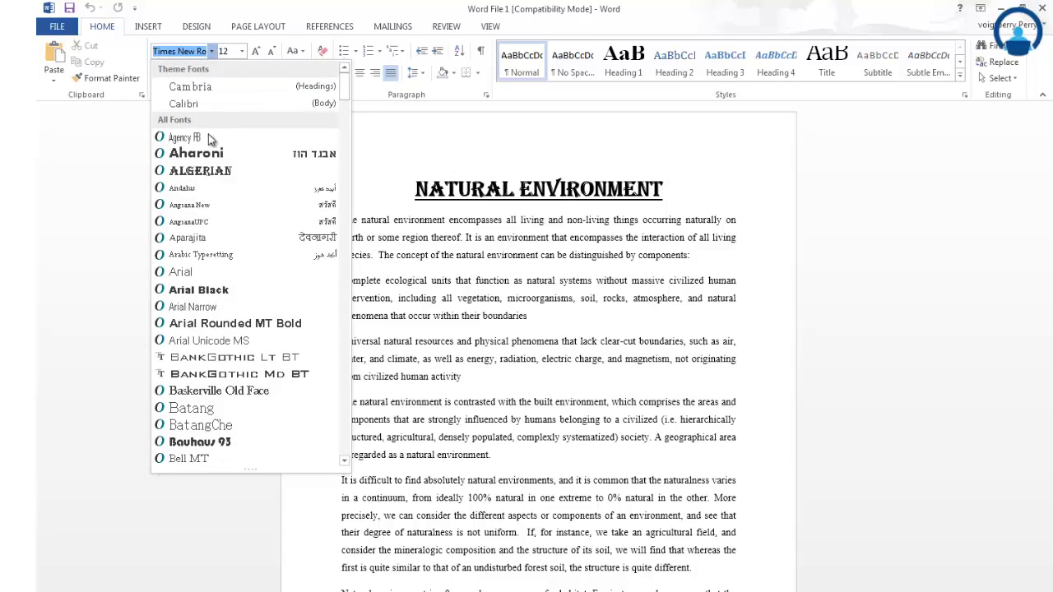
{"action": "scroll", "coordinate": [261, 362], "scroll_direction": "down", "scroll_amount": 7}
{"action": "scroll", "coordinate": [261, 367], "scroll_direction": "up", "scroll_amount": 7}
{"action": "left_click", "coordinate": [243, 52]}
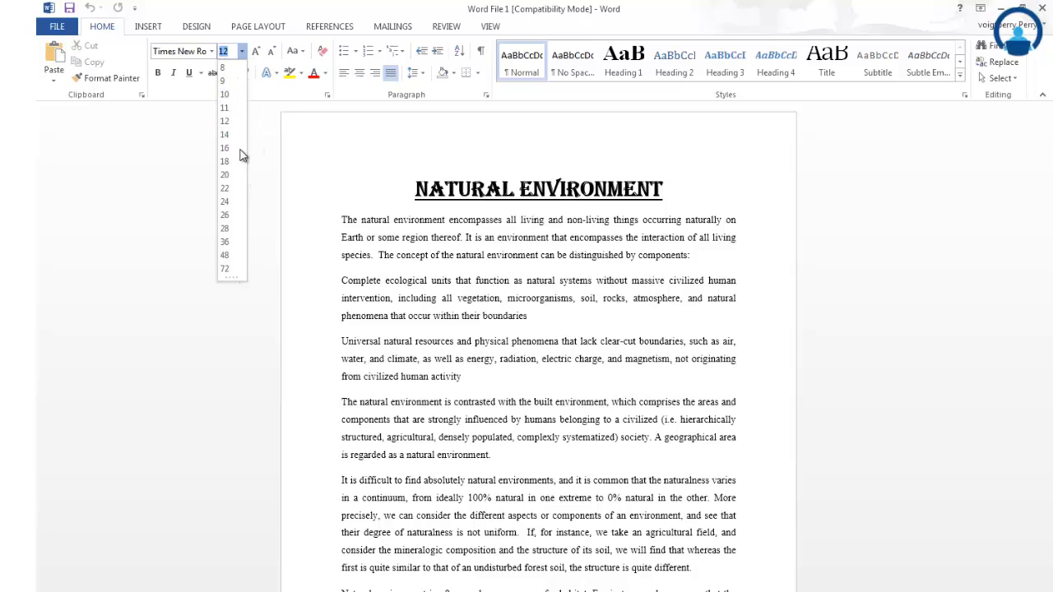
{"action": "left_click", "coordinate": [342, 220]}
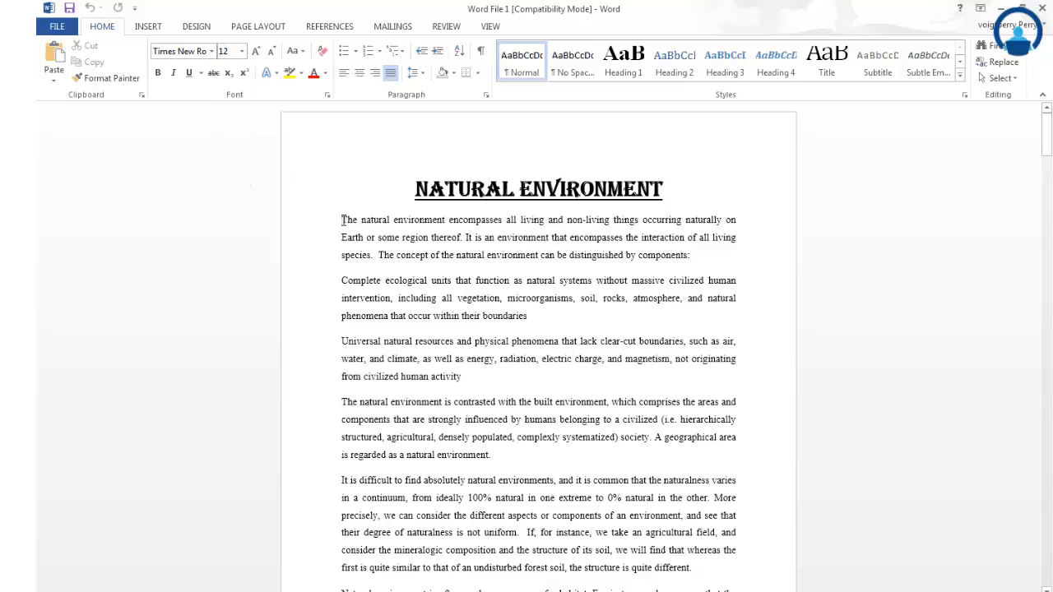
Step: Select the first paragraph below the title and set its font size to 12
{"action": "left_click_drag", "start_coordinate": [342, 220], "coordinate": [717, 261]}
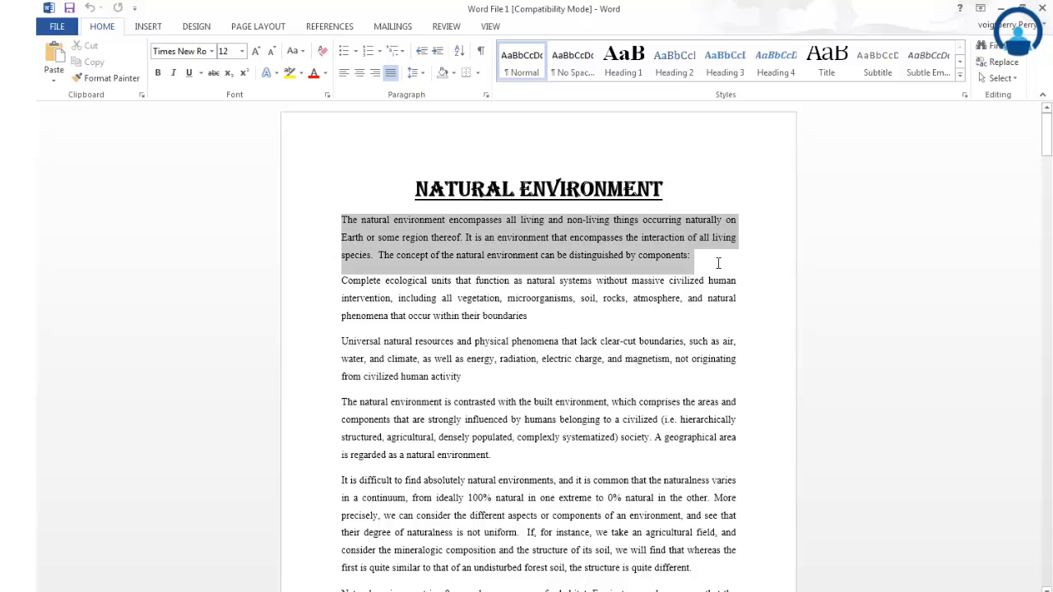
{"action": "left_click", "coordinate": [242, 51]}
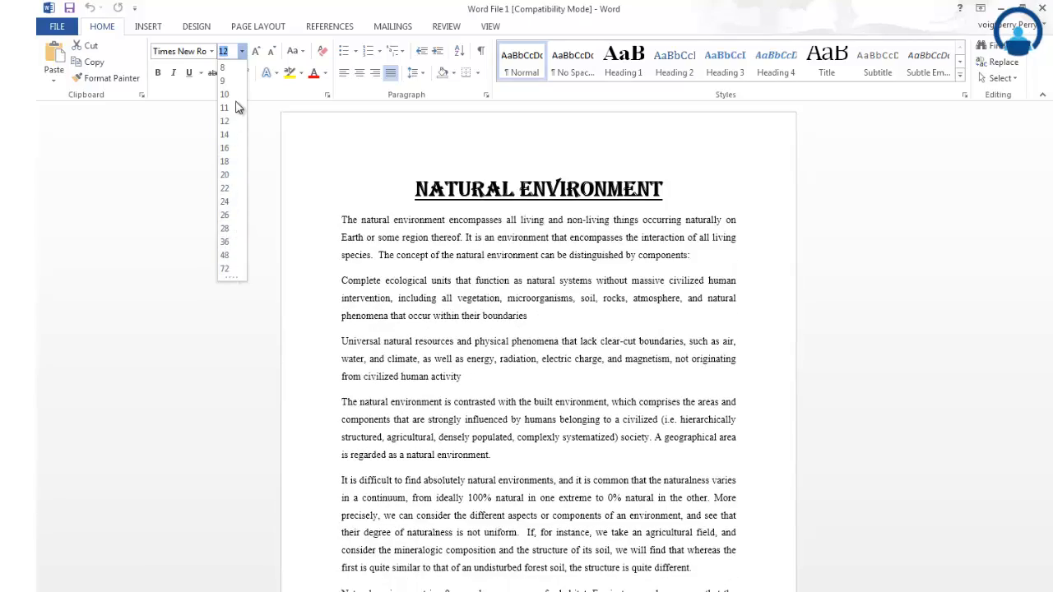
{"action": "left_click", "coordinate": [226, 122]}
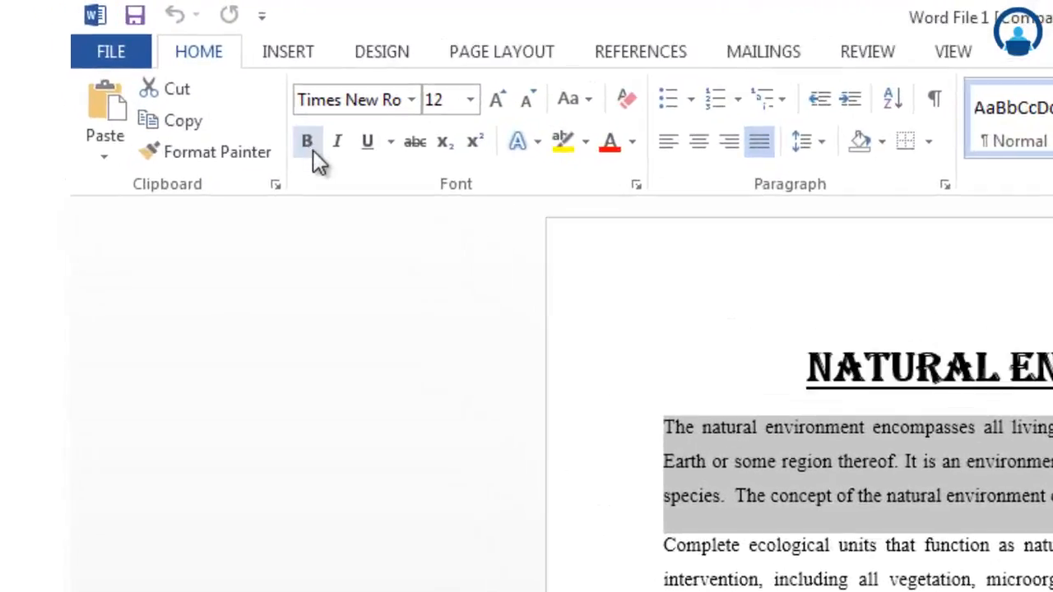
Step: Make the selected first paragraph bold and clear the selection
{"action": "left_click", "coordinate": [243, 113]}
{"action": "left_click", "coordinate": [266, 114]}
{"action": "left_click", "coordinate": [366, 142]}
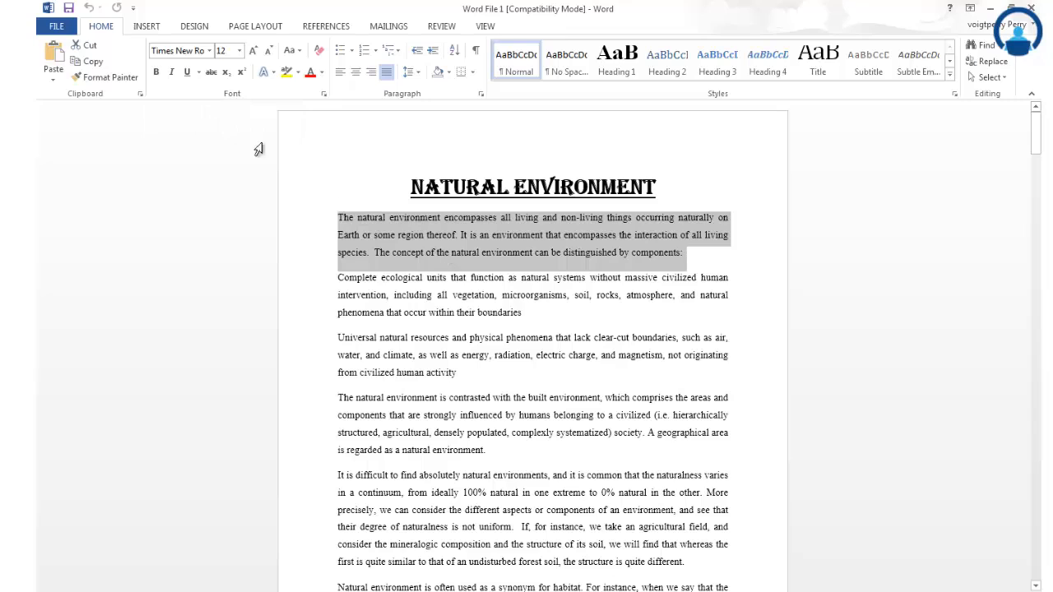
{"action": "left_click", "coordinate": [157, 73]}
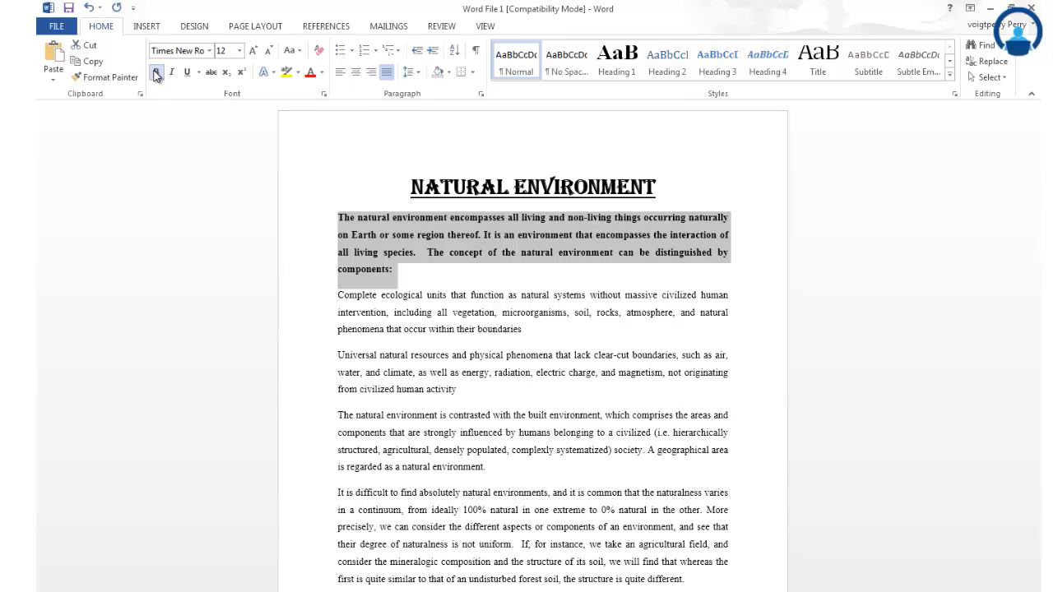
{"action": "left_click", "coordinate": [444, 282]}
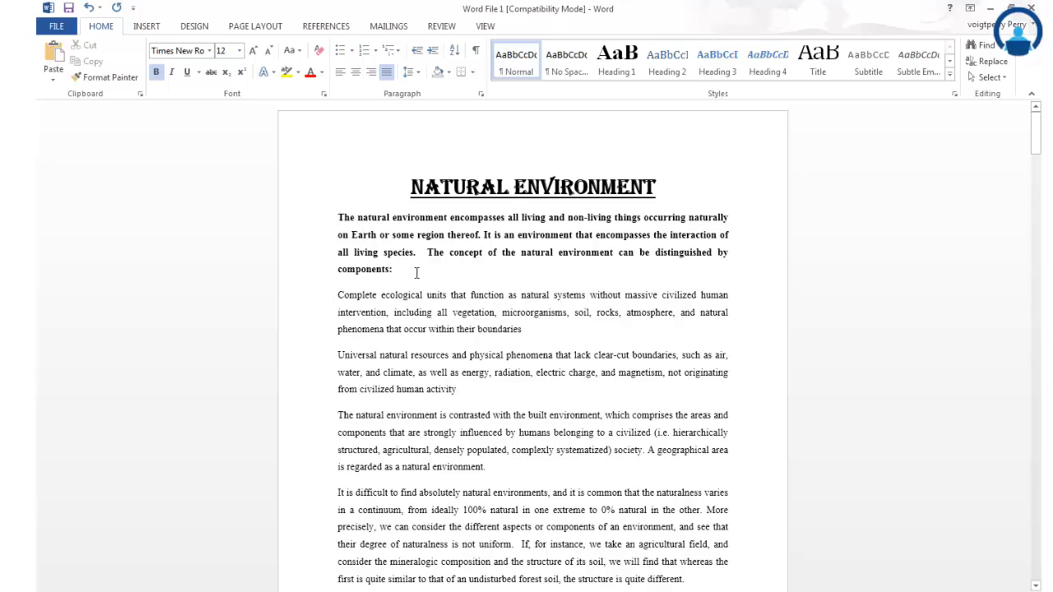
Step: Remove bold from the first paragraph below the title, reapply it, and clear the selection
{"action": "left_click_drag", "start_coordinate": [406, 270], "coordinate": [334, 216]}
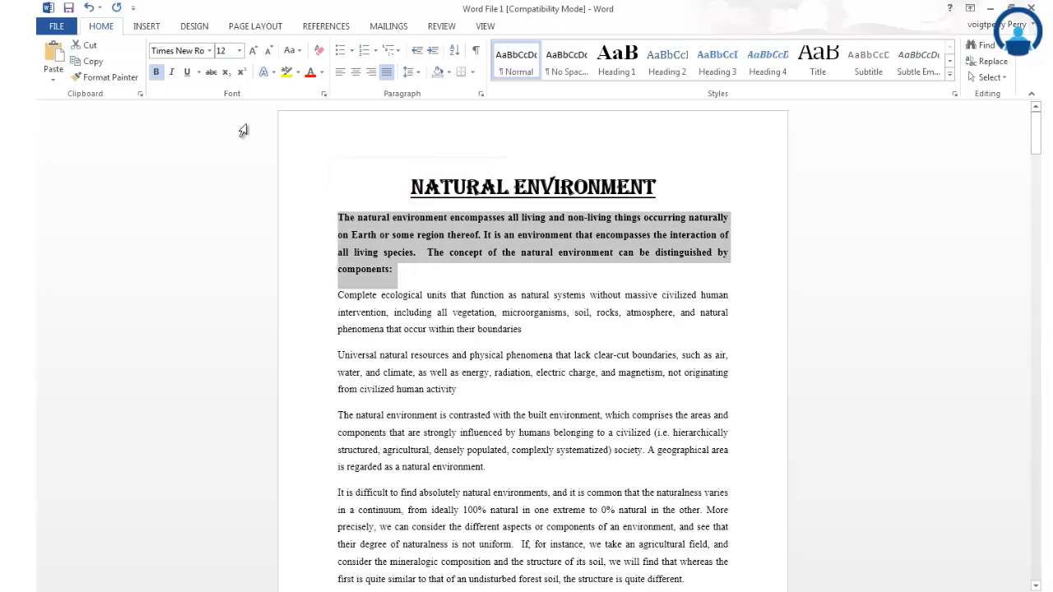
{"action": "left_click", "coordinate": [160, 73]}
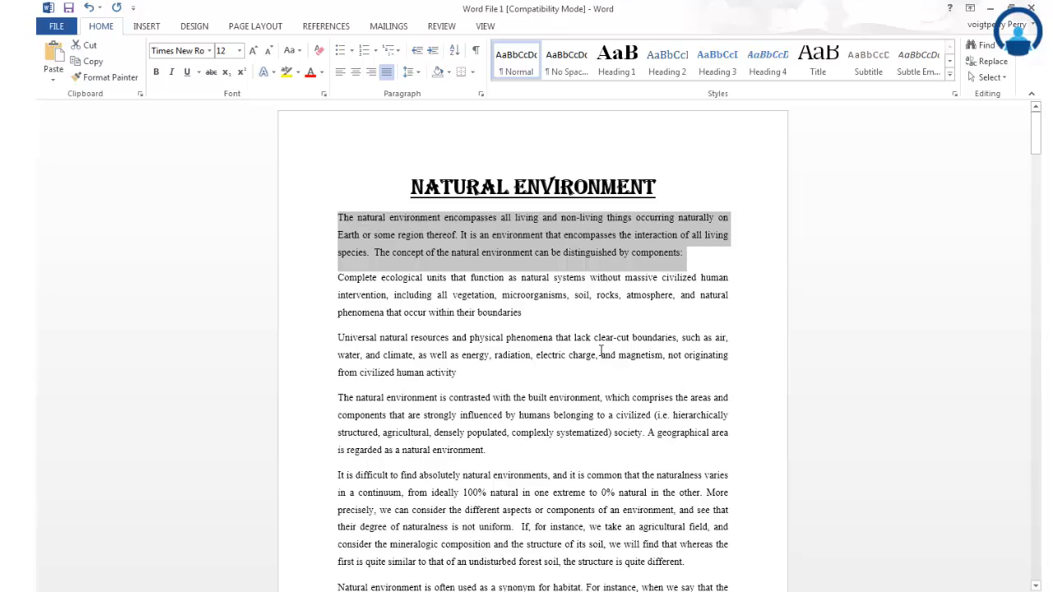
{"action": "key", "text": "ctrl+b"}
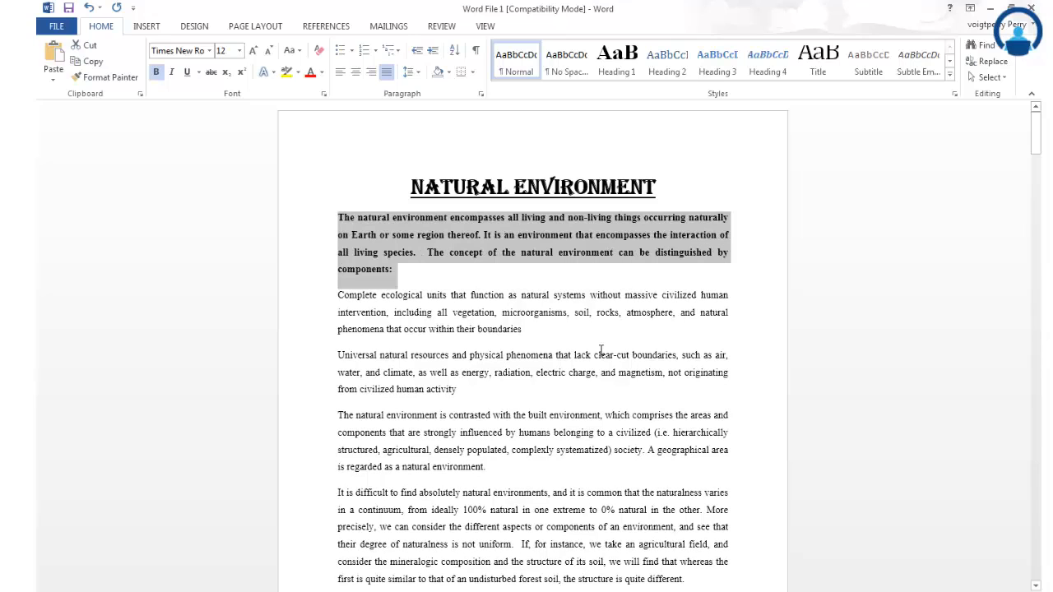
{"action": "left_click", "coordinate": [595, 354]}
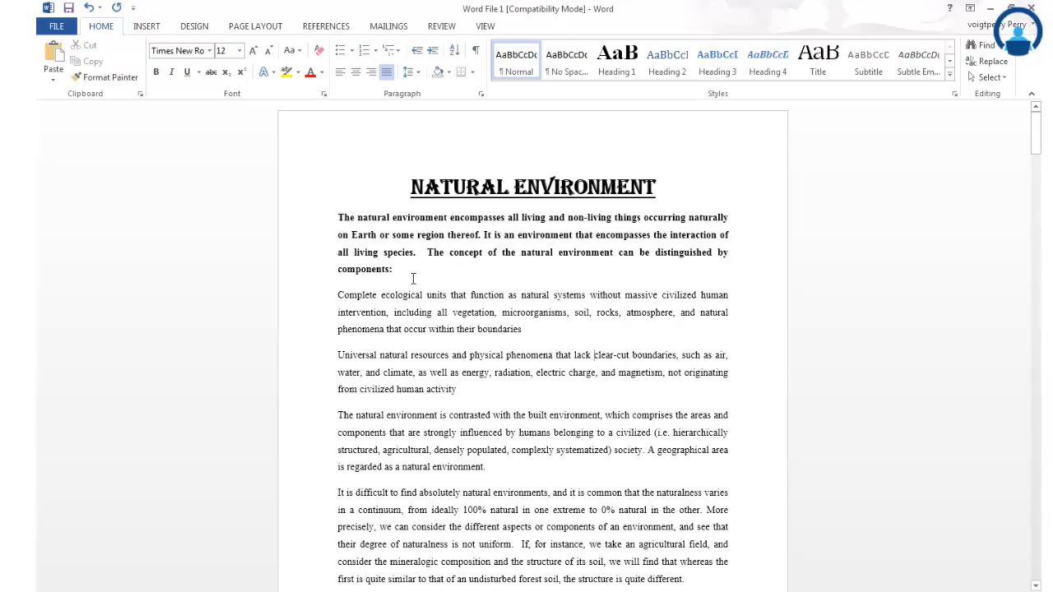
Step: Select the first paragraph, replace its bold with italic, and add bold back on top of the italic
{"action": "left_click_drag", "start_coordinate": [337, 217], "coordinate": [409, 266]}
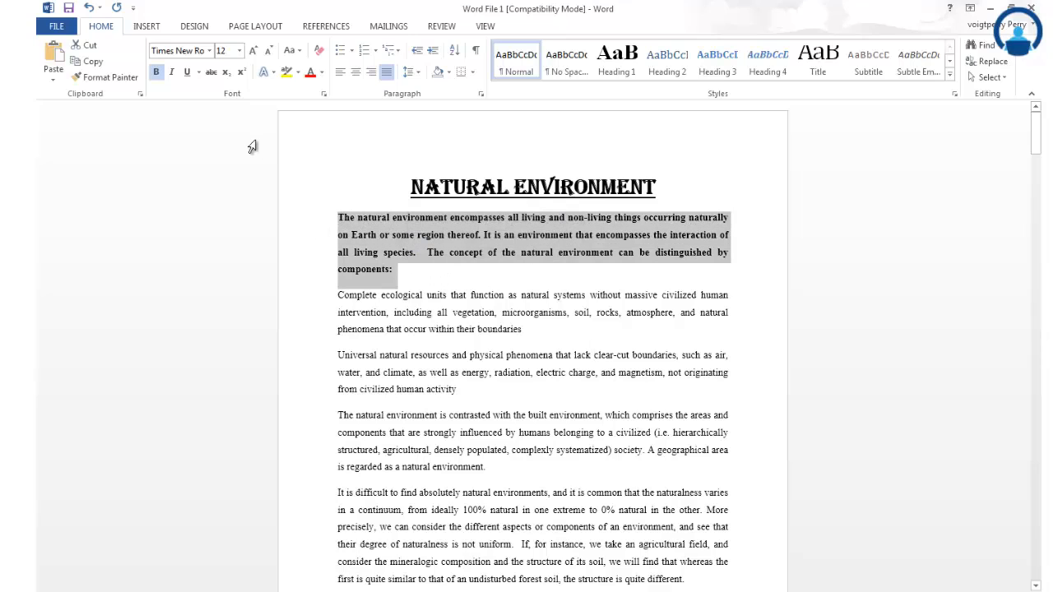
{"action": "left_click", "coordinate": [158, 76]}
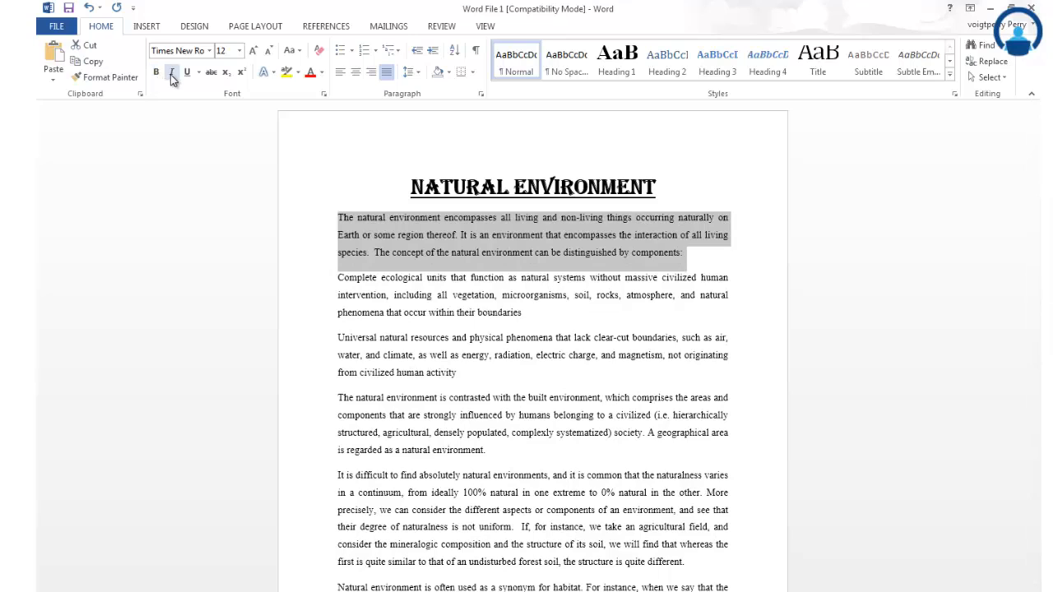
{"action": "left_click", "coordinate": [171, 74]}
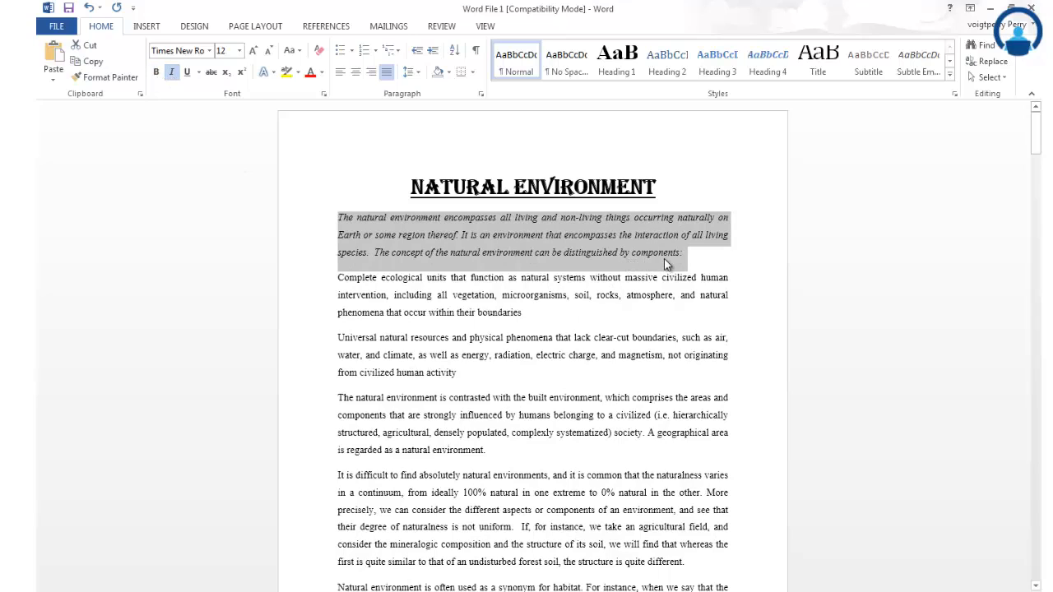
{"action": "left_click", "coordinate": [158, 74]}
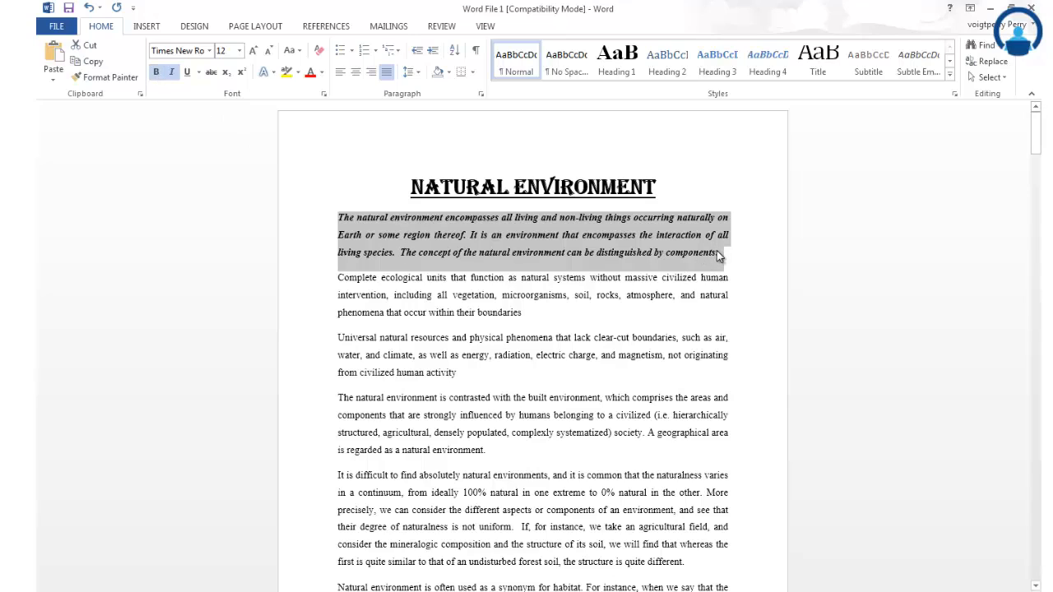
Step: Remove italic from the selected first paragraph, reapply it, and remove it again
{"action": "left_click", "coordinate": [171, 72]}
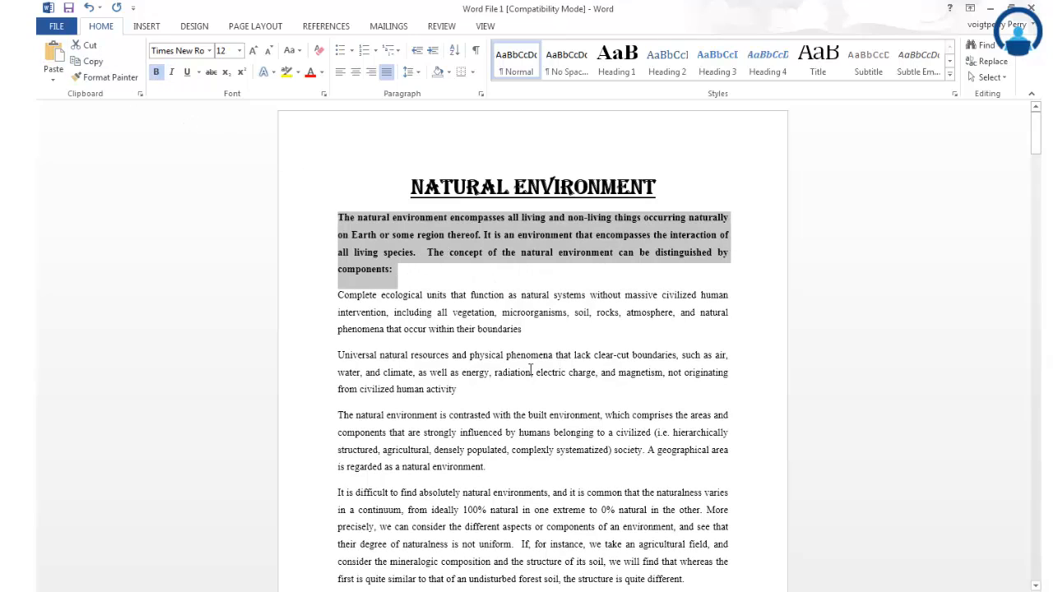
{"action": "key", "text": "ctrl+i"}
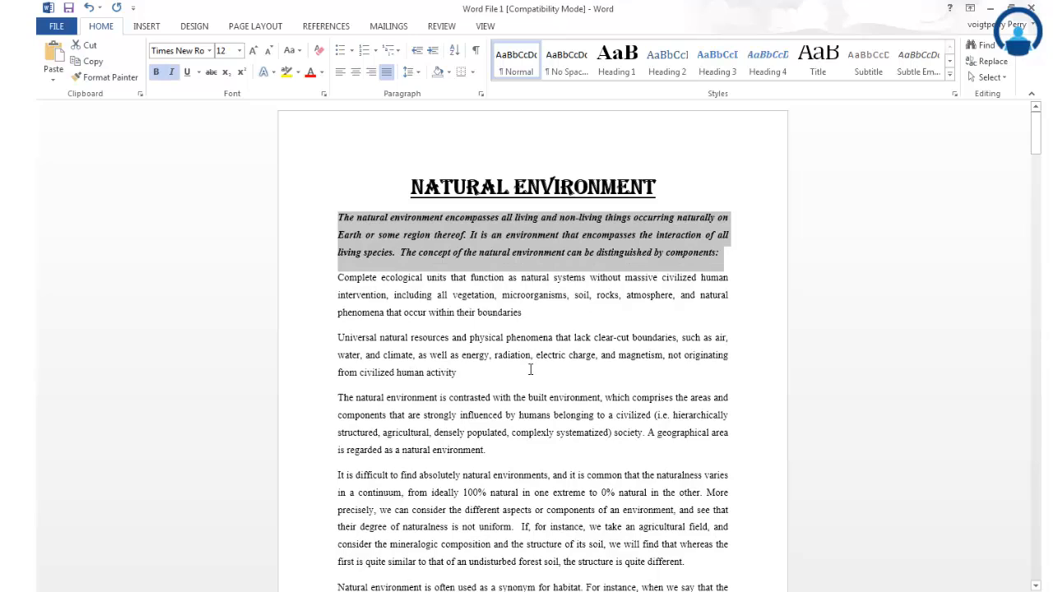
{"action": "key", "text": "ctrl+i"}
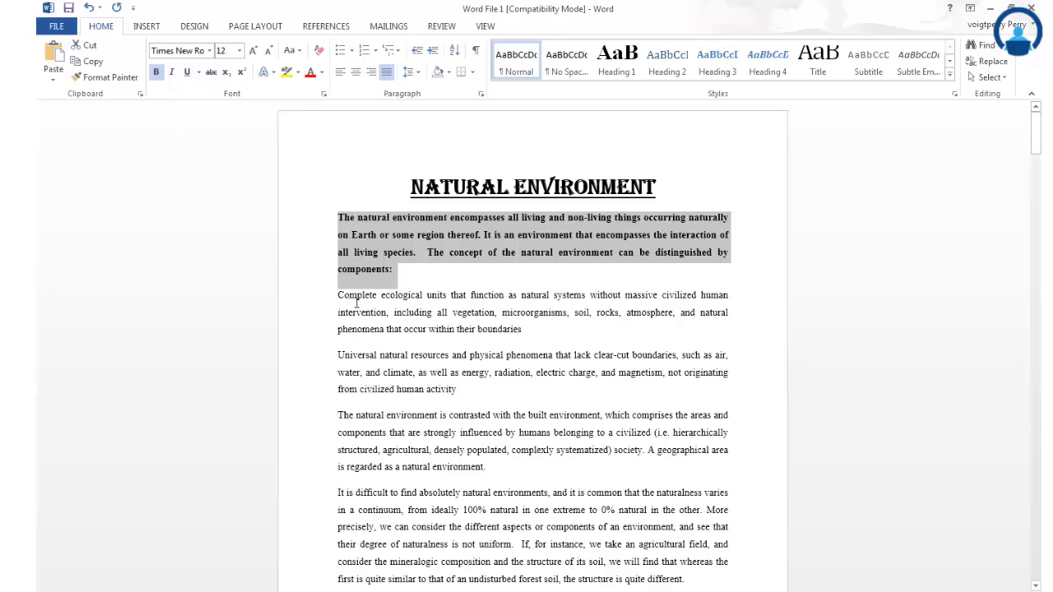
Step: Underline the first line of the second paragraph and clear the selection
{"action": "left_click_drag", "start_coordinate": [336, 295], "coordinate": [742, 296]}
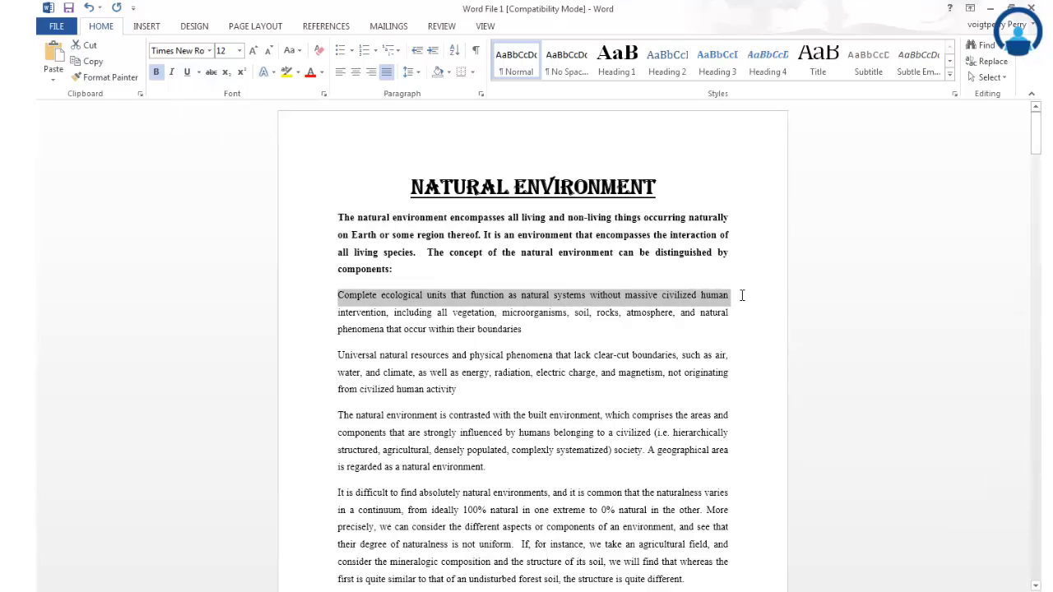
{"action": "left_click", "coordinate": [188, 72]}
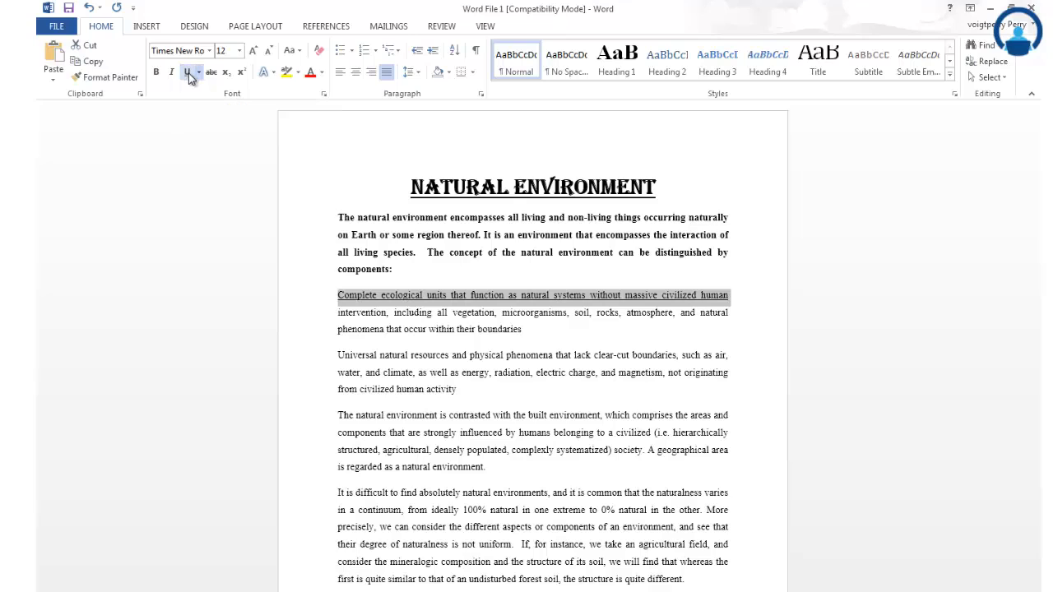
{"action": "left_click", "coordinate": [507, 303]}
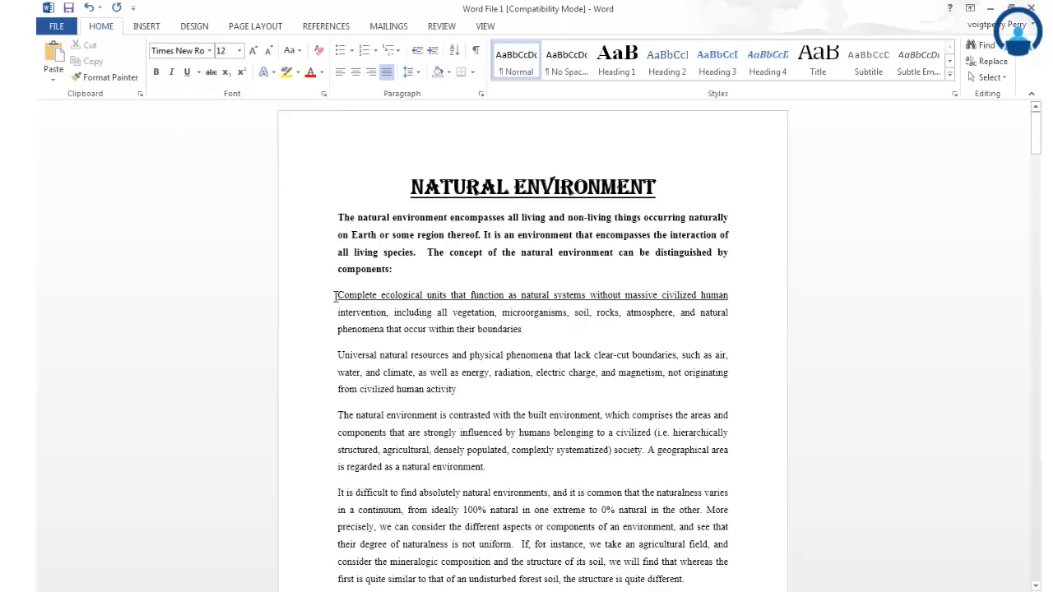
Step: Remove the underline from the second paragraph's first line, reapply it, and clear the selection
{"action": "left_click_drag", "start_coordinate": [334, 296], "coordinate": [754, 296]}
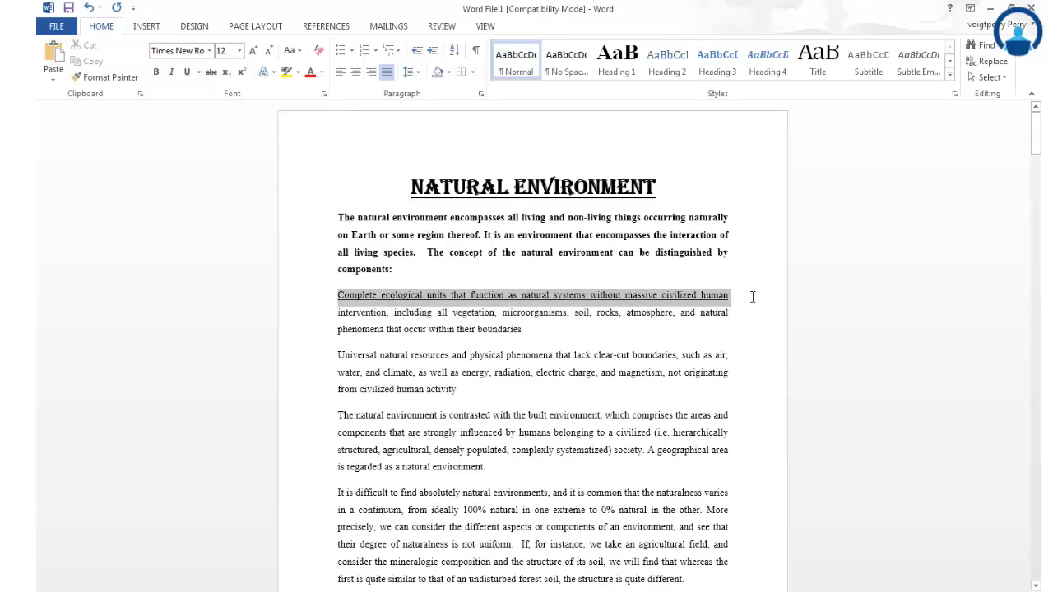
{"action": "left_click", "coordinate": [188, 74]}
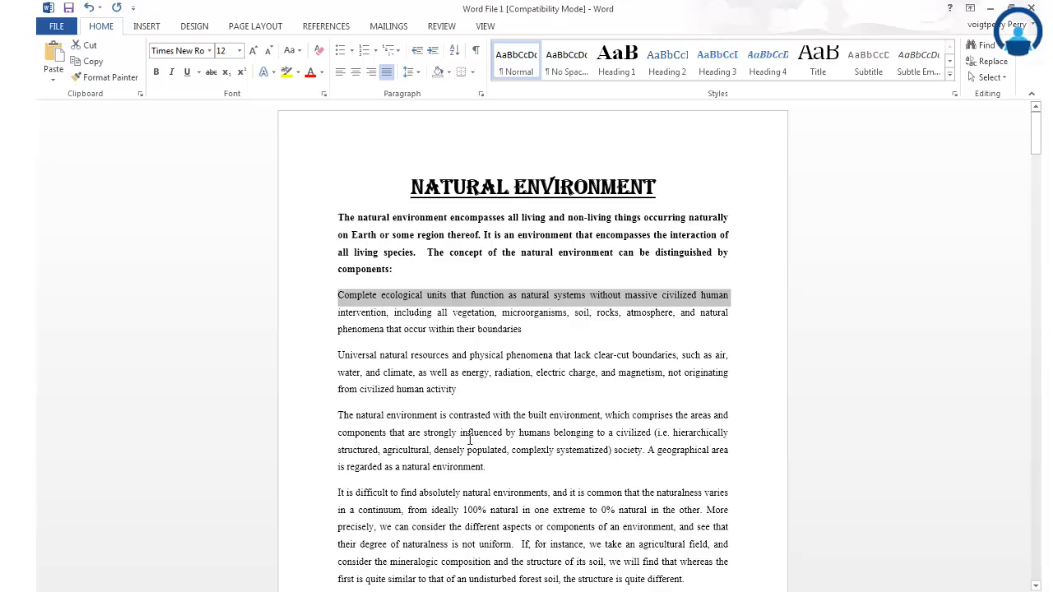
{"action": "key", "text": "ctrl+u"}
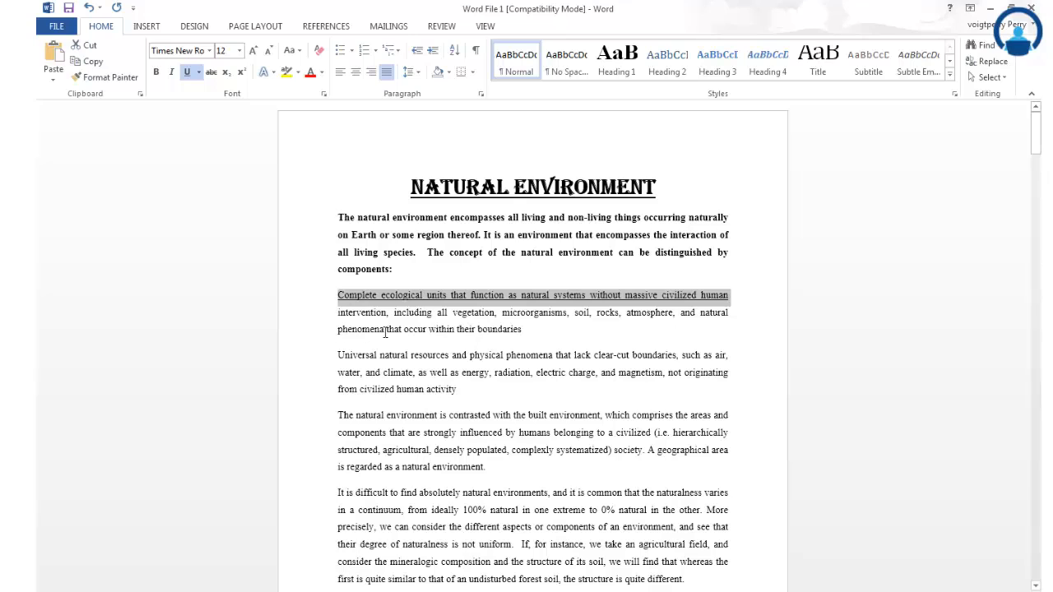
{"action": "left_click", "coordinate": [350, 308]}
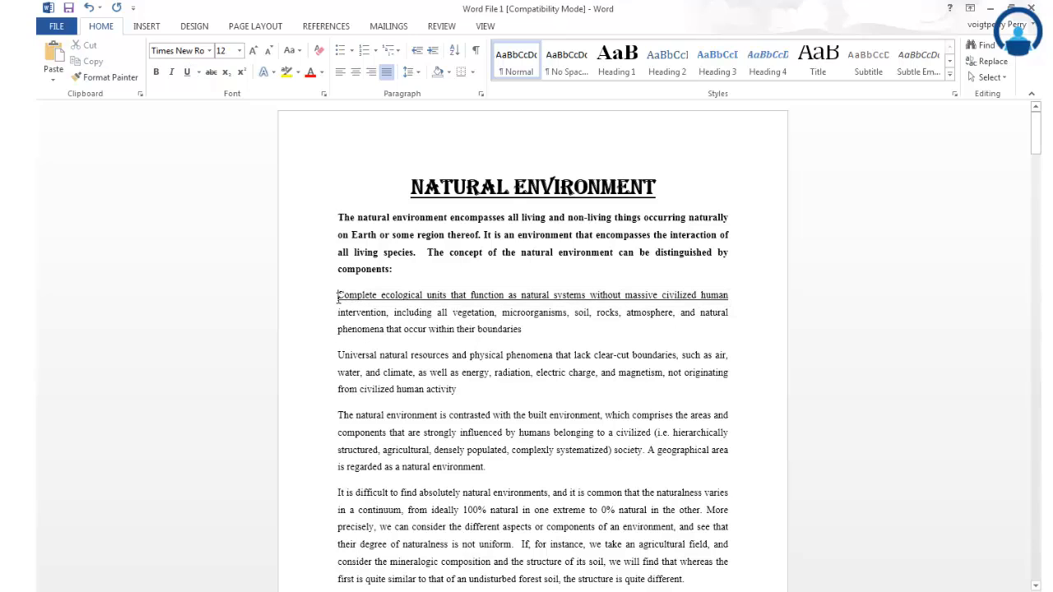
Step: Select the second paragraph's underlined first line, remove its underline, and clear the selection
{"action": "left_click_drag", "start_coordinate": [337, 296], "coordinate": [730, 290]}
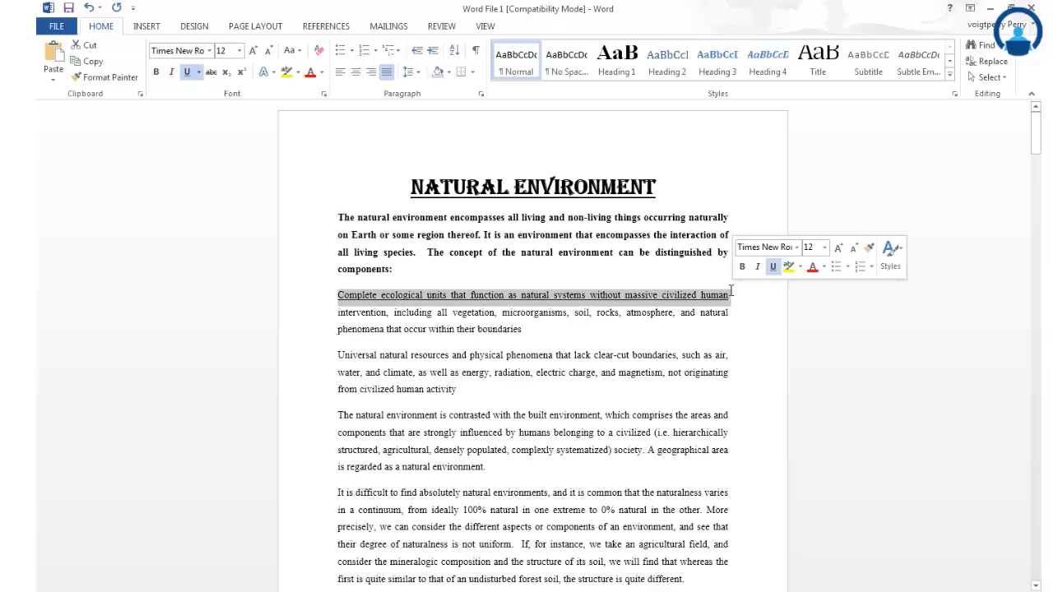
{"action": "left_click", "coordinate": [186, 71]}
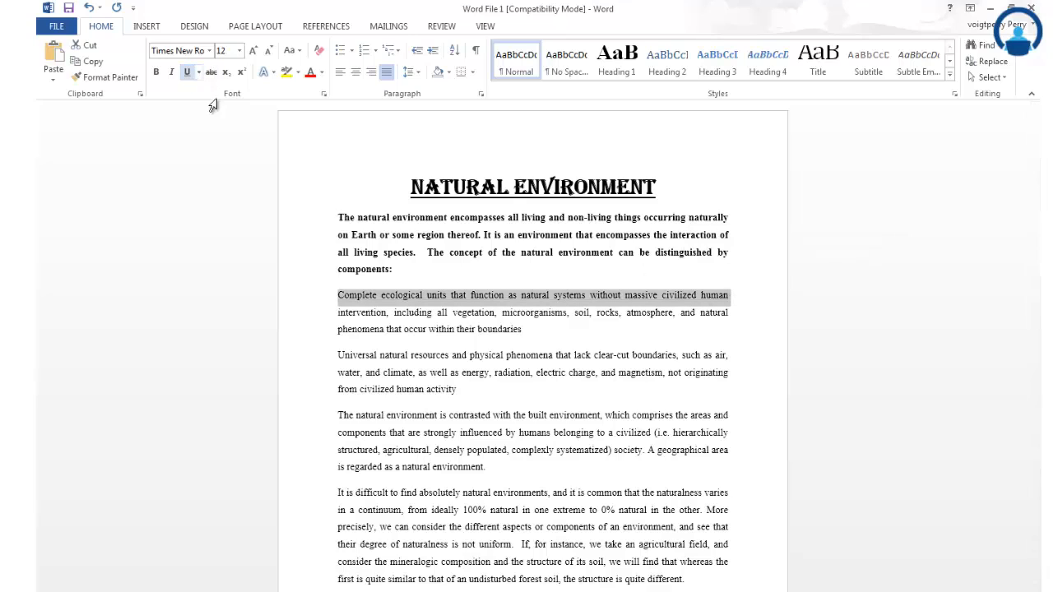
{"action": "left_click", "coordinate": [462, 372]}
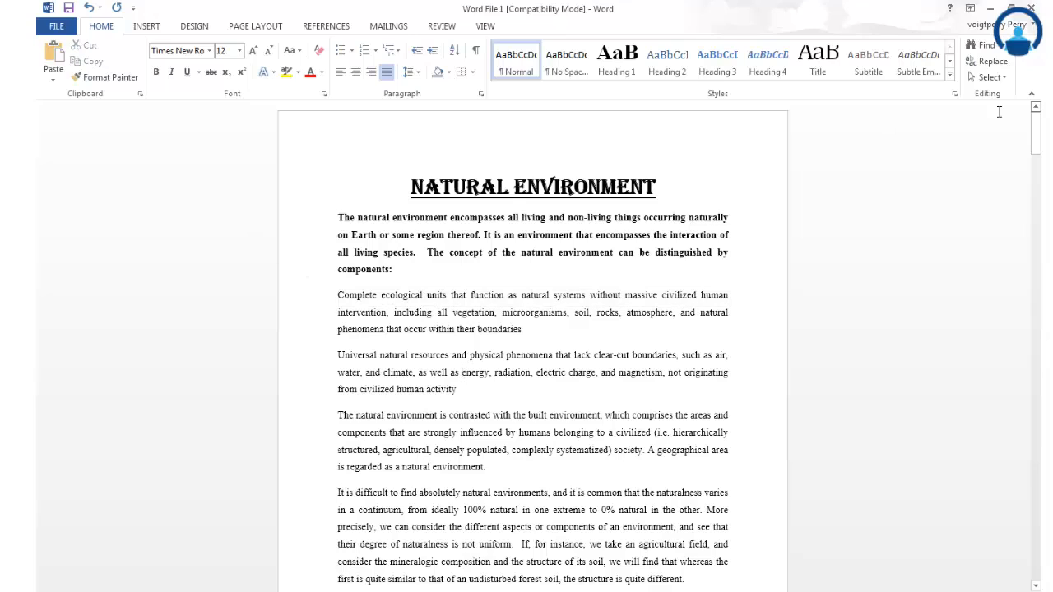